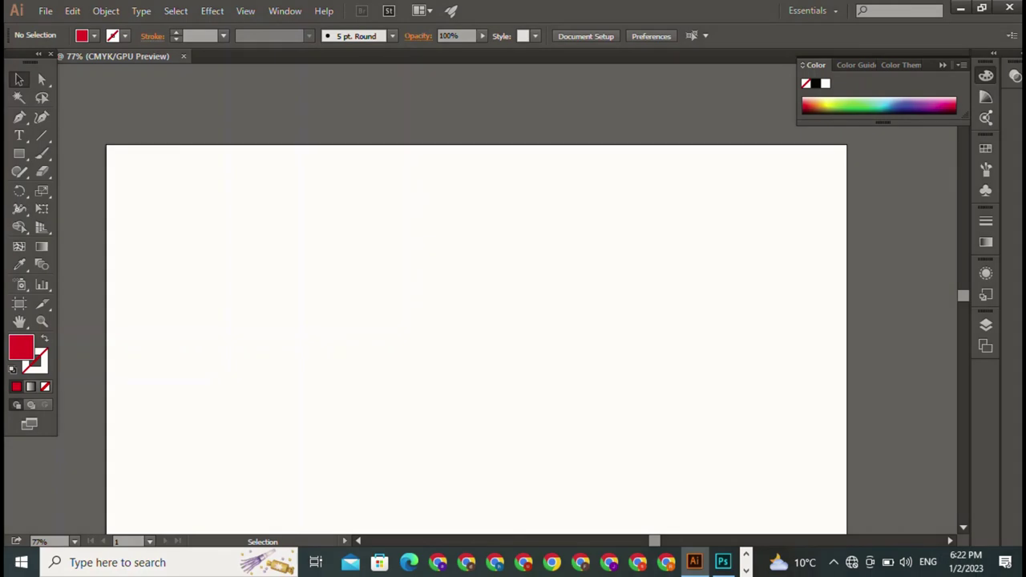
# Pan the view up slightly and start an Algerian 12 pt text object near the top left.
pyautogui.moveTo(481, 321); pyautogui.dragTo(487, 249)
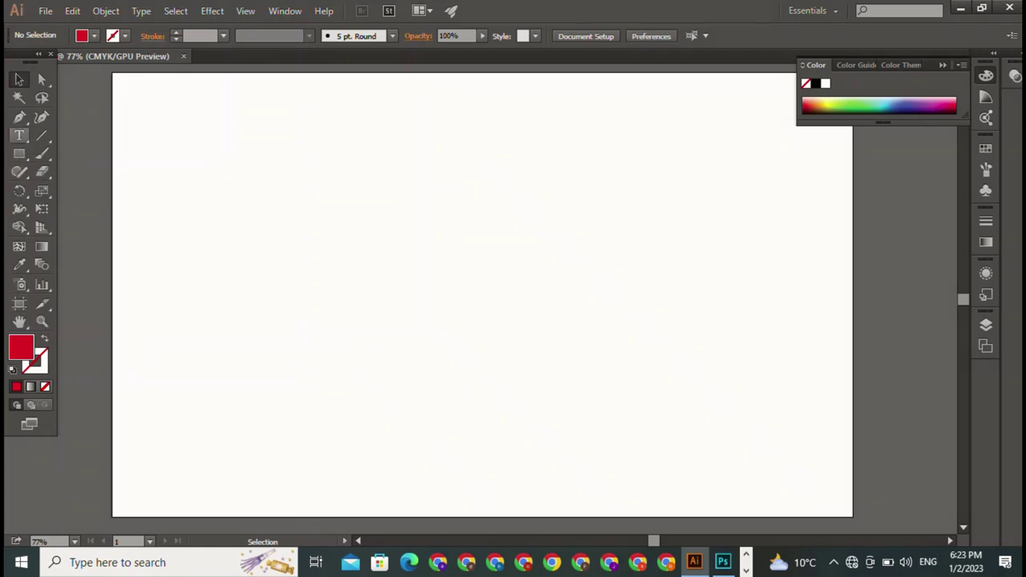
pyautogui.click(20, 136)
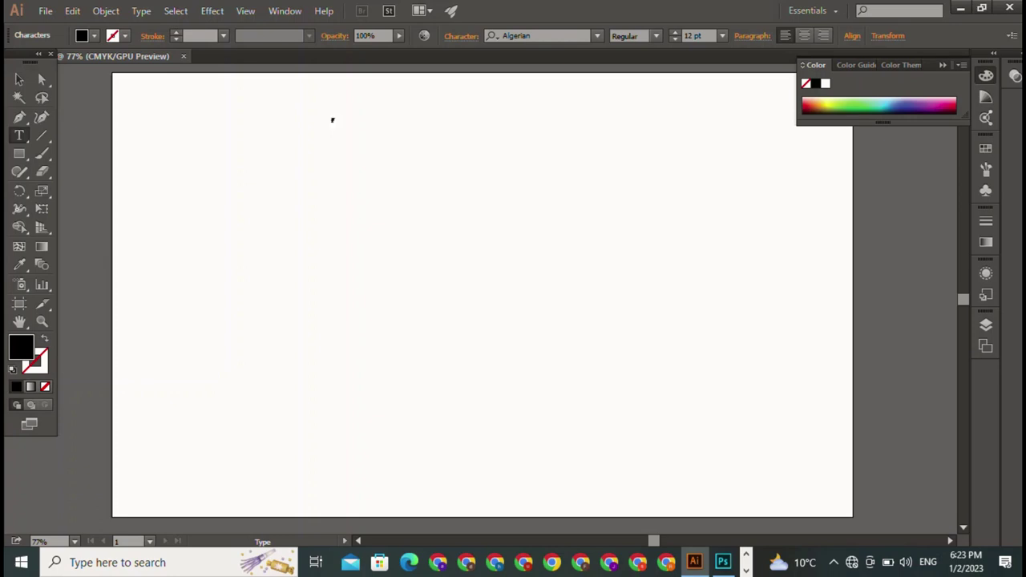
# Scale the FT lettering up to 218.25 pt Algerian and move it to the top centre.
pyautogui.press('Escape')
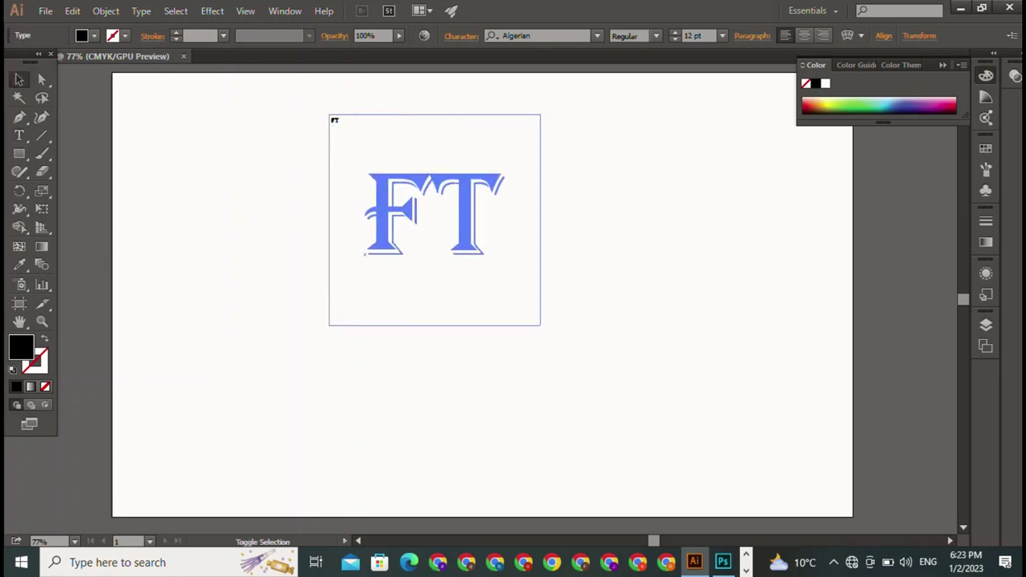
pyautogui.moveTo(343, 128); pyautogui.dragTo(541, 327)
pyautogui.hotkey('ctrl', 'shift', 'a')
pyautogui.moveTo(433, 220); pyautogui.dragTo(438, 177)
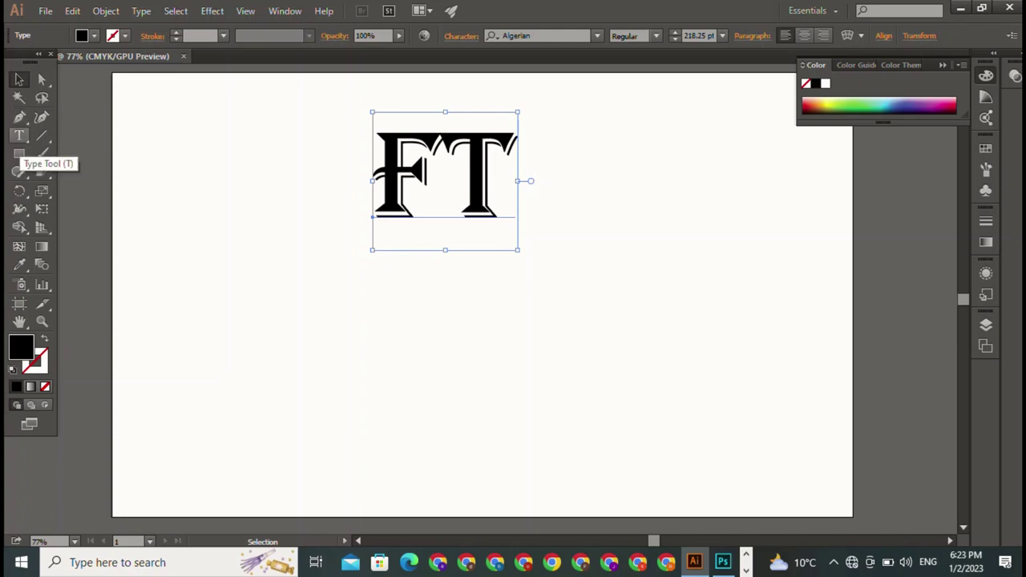
pyautogui.click(19, 154)
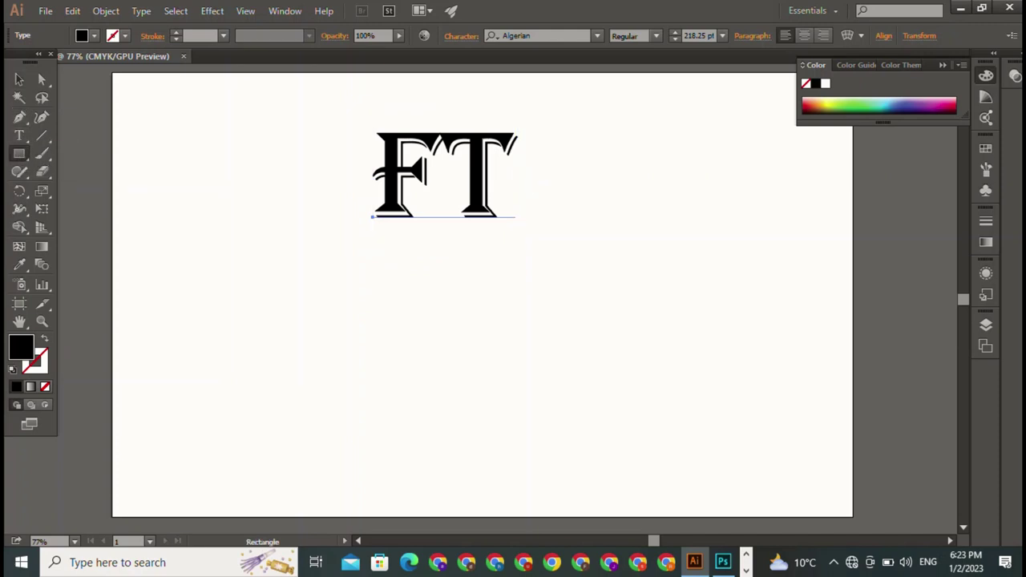
# Draw a tall black stem and a 242.857 × 61.039 pt crossbar placed at its top.
pyautogui.moveTo(249, 232); pyautogui.dragTo(274, 449)
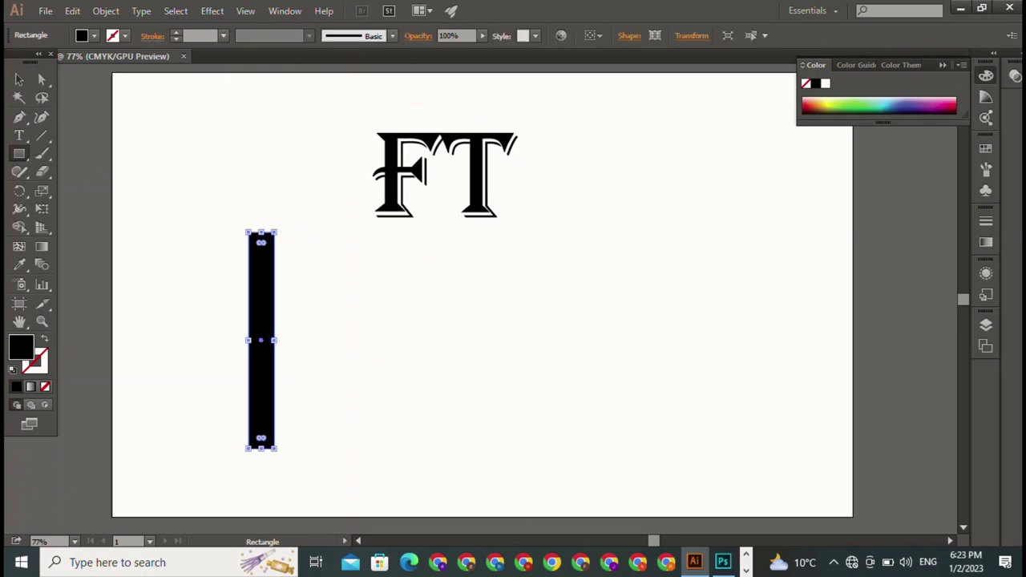
pyautogui.moveTo(378, 273)
pyautogui.mouseDown()
pyautogui.moveTo(465, 320)
pyautogui.moveTo(491, 308)
pyautogui.moveTo(341, 260)
pyautogui.mouseUp()
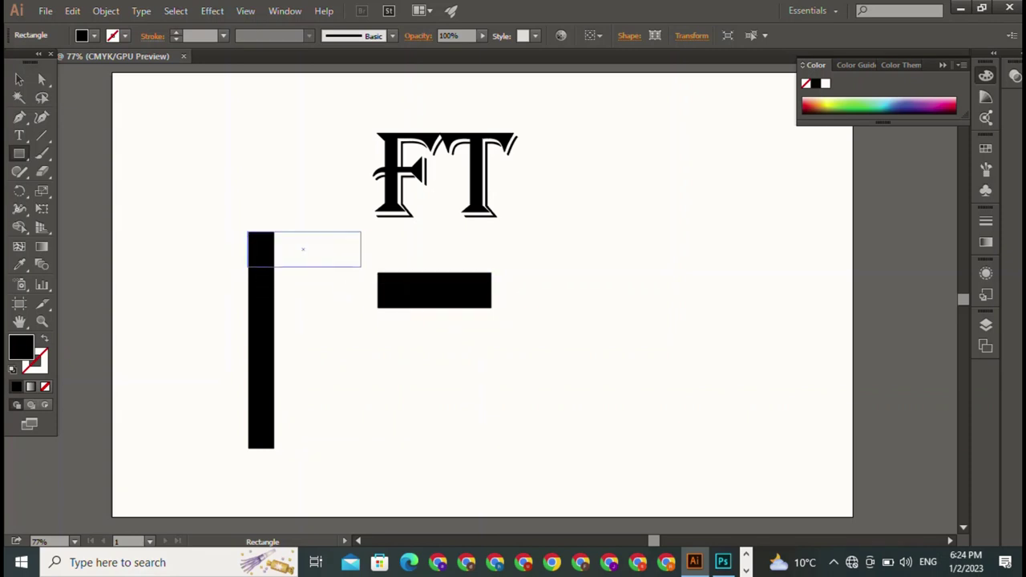
pyautogui.moveTo(342, 264); pyautogui.dragTo(388, 248)
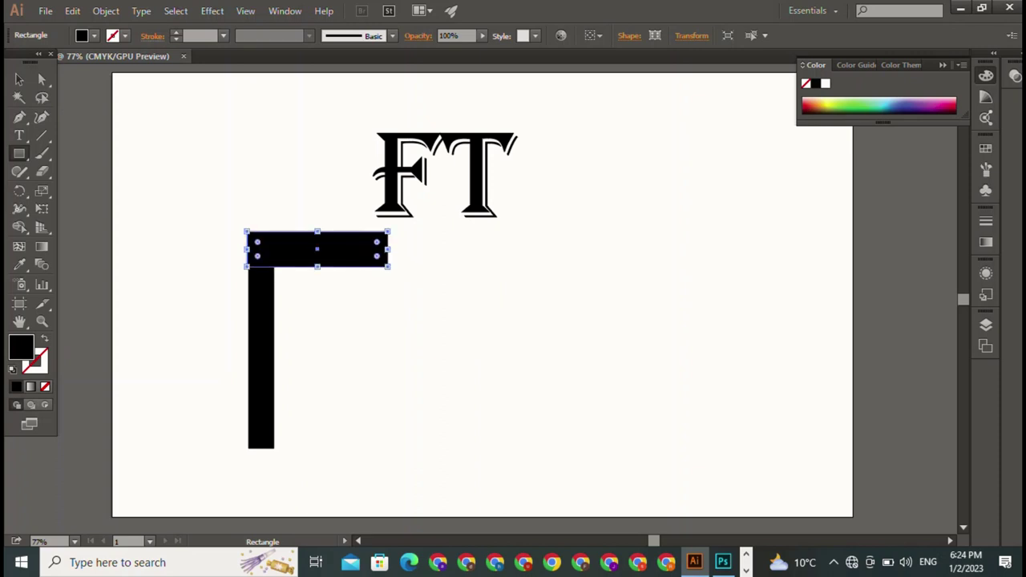
# Nudge the crossbar until it sits flush with the top of the stem, forming an L.
pyautogui.press('v')
pyautogui.hotkey('ctrl', 'shift', 'a')
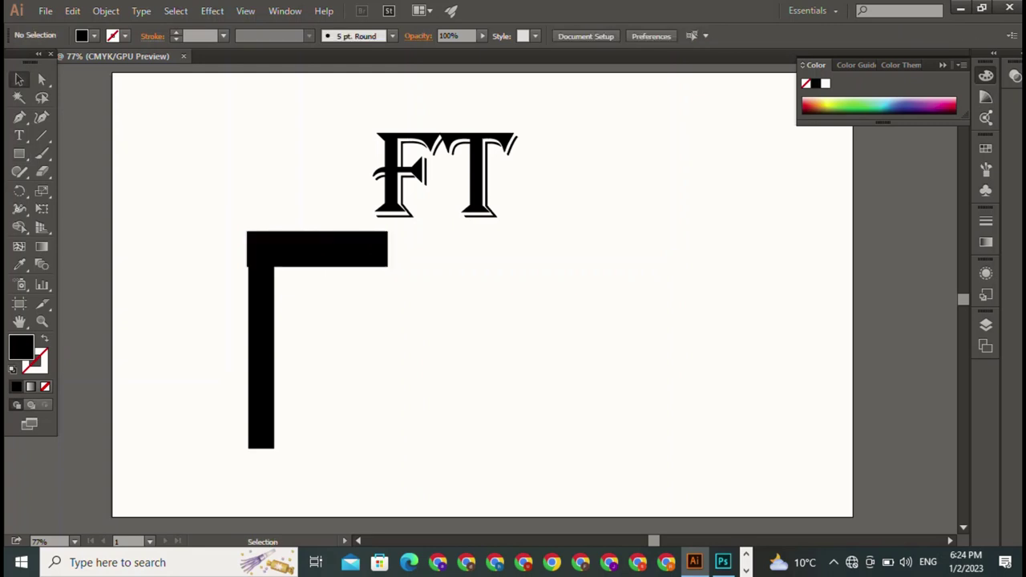
pyautogui.moveTo(316, 249); pyautogui.dragTo(319, 247)
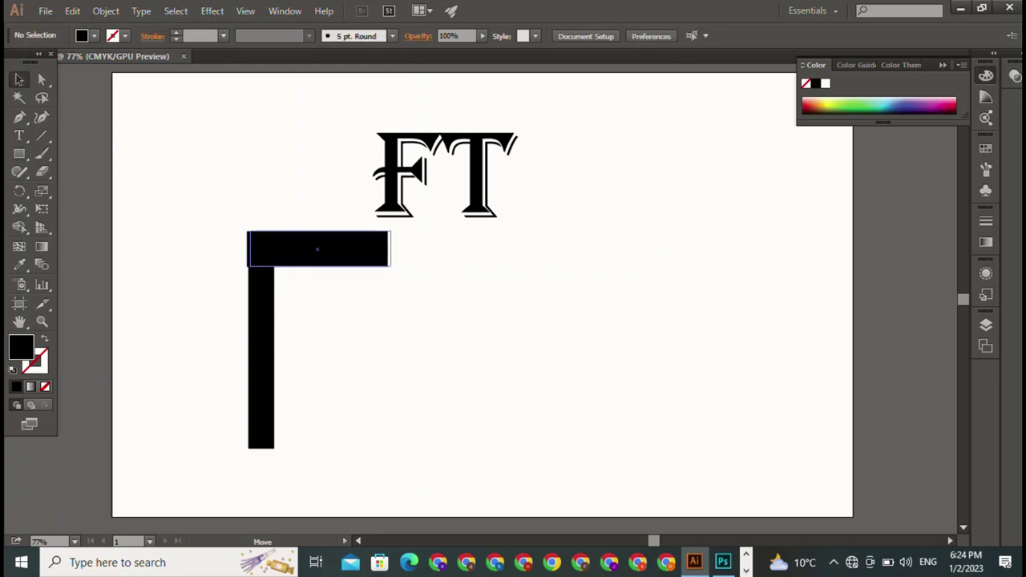
pyautogui.hotkey('ctrl', 'shift', 'a')
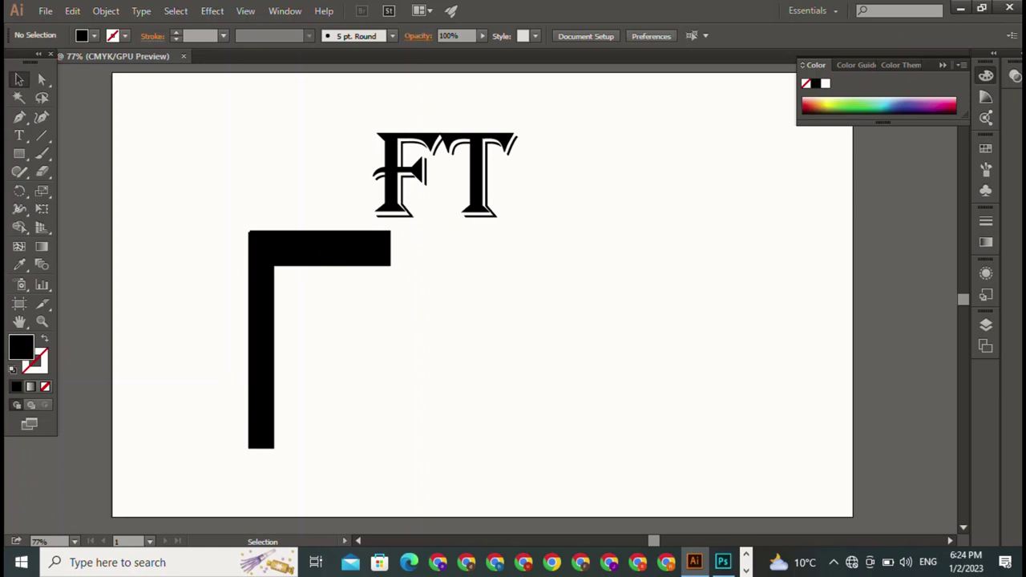
pyautogui.moveTo(318, 246); pyautogui.dragTo(319, 249)
pyautogui.hotkey('ctrl', 'shift', 'a')
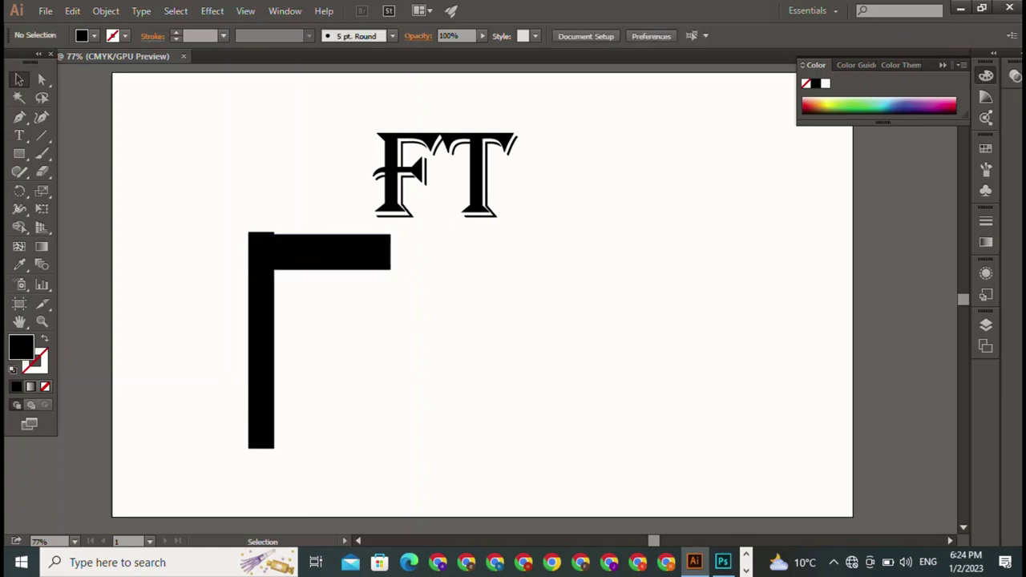
pyautogui.click(319, 251)
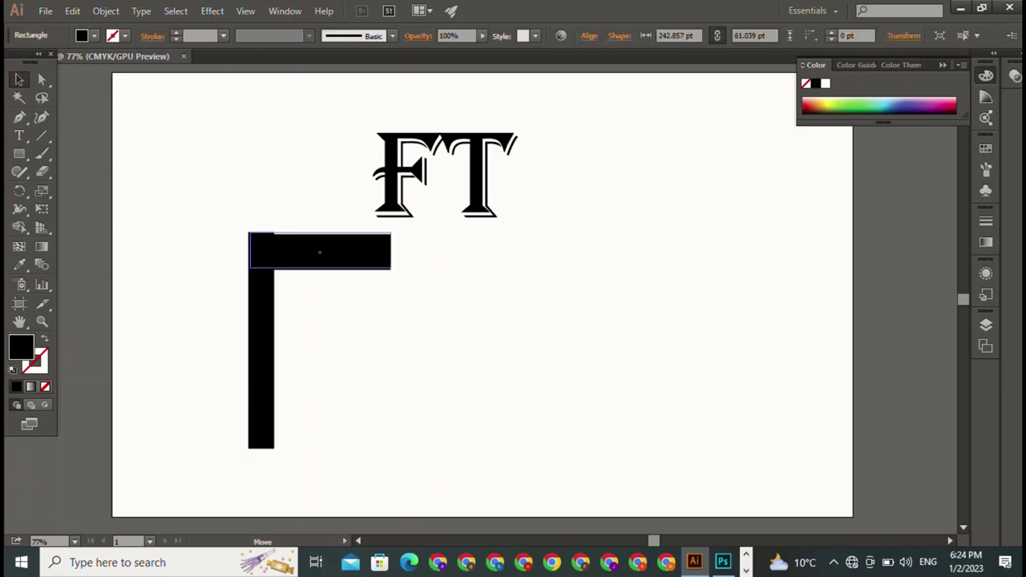
pyautogui.moveTo(319, 251); pyautogui.dragTo(319, 249)
pyautogui.hotkey('ctrl', 'shift', 'a')
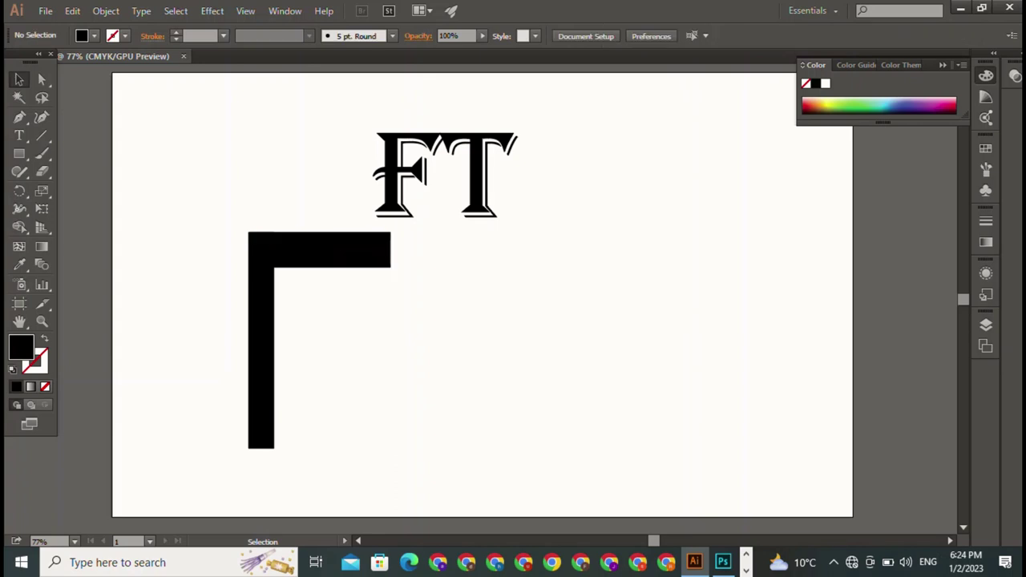
pyautogui.click(319, 249)
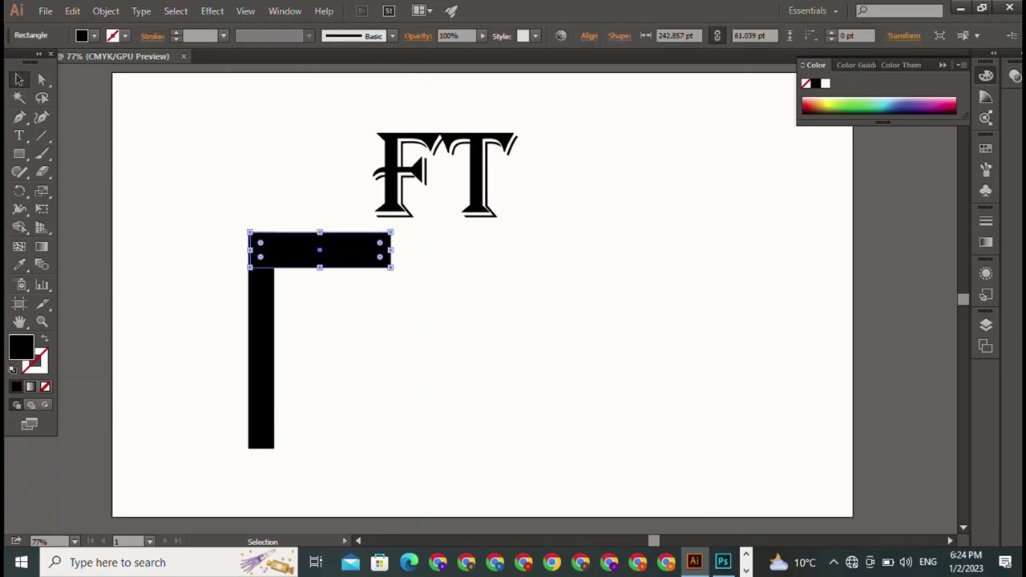
# Round the right end of the top crossbar into a curve using live corners.
pyautogui.press('a')
pyautogui.click(390, 267)
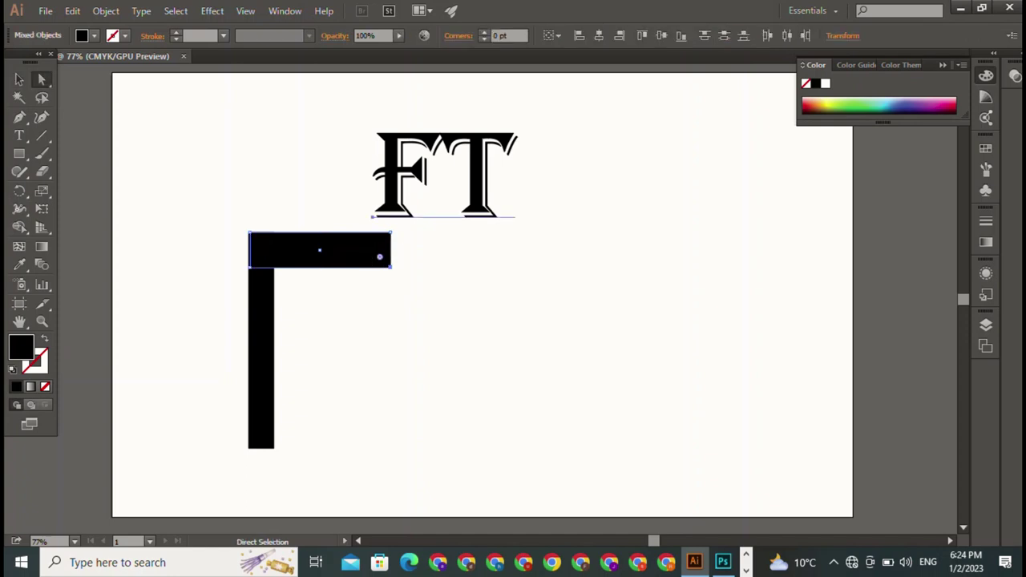
pyautogui.moveTo(380, 257); pyautogui.dragTo(353, 240)
pyautogui.click(357, 275)
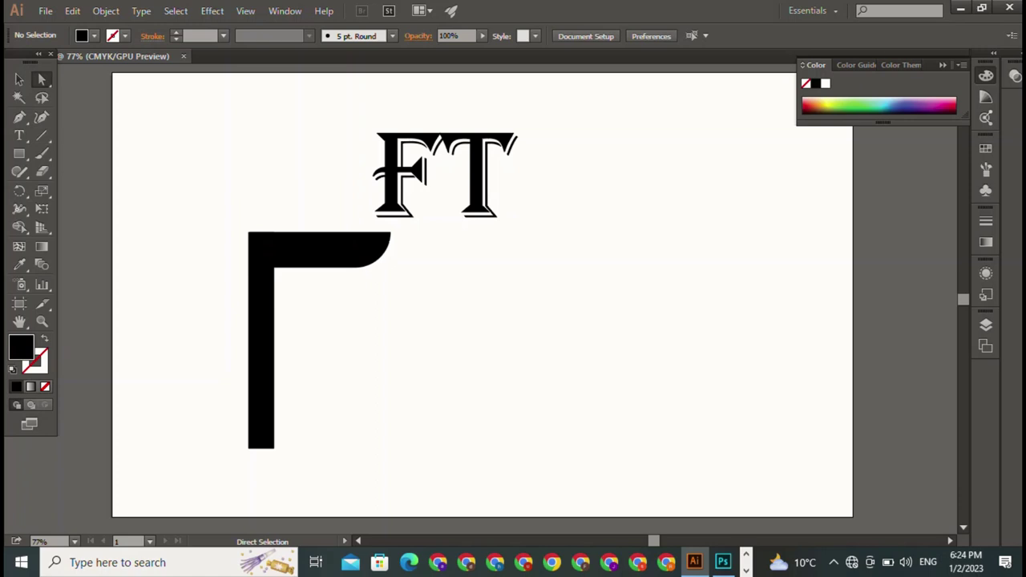
# Duplicate the rounded crossbar straight down as the F's middle arm.
pyautogui.press('v')
pyautogui.click(321, 248)
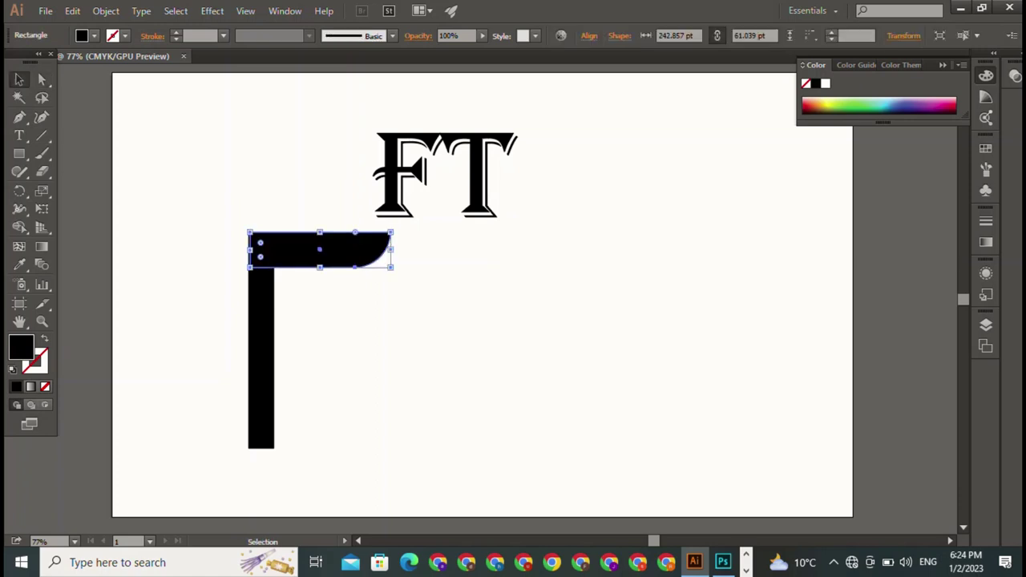
pyautogui.moveTo(319, 249); pyautogui.dragTo(319, 338)
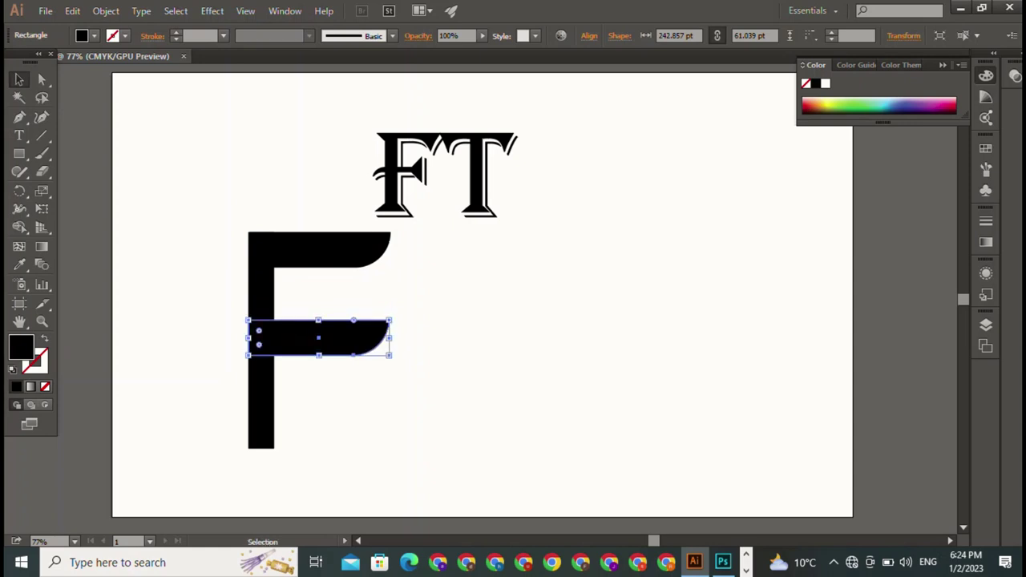
pyautogui.hotkey('ctrl', 'shift', 'a')
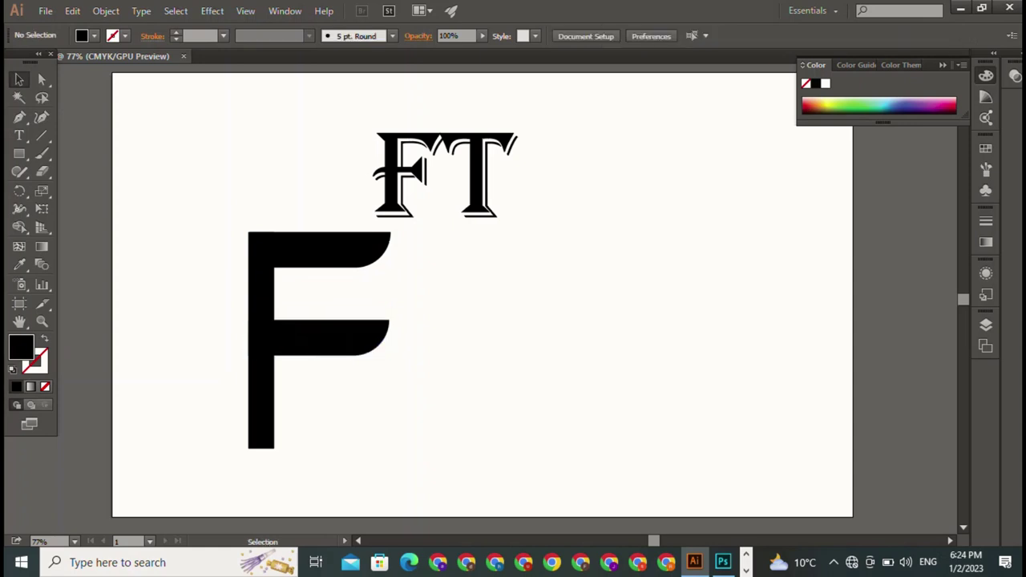
# Select all three F pieces and move the F slightly down and right.
pyautogui.moveTo(249, 195); pyautogui.dragTo(317, 377)
pyautogui.press('a')
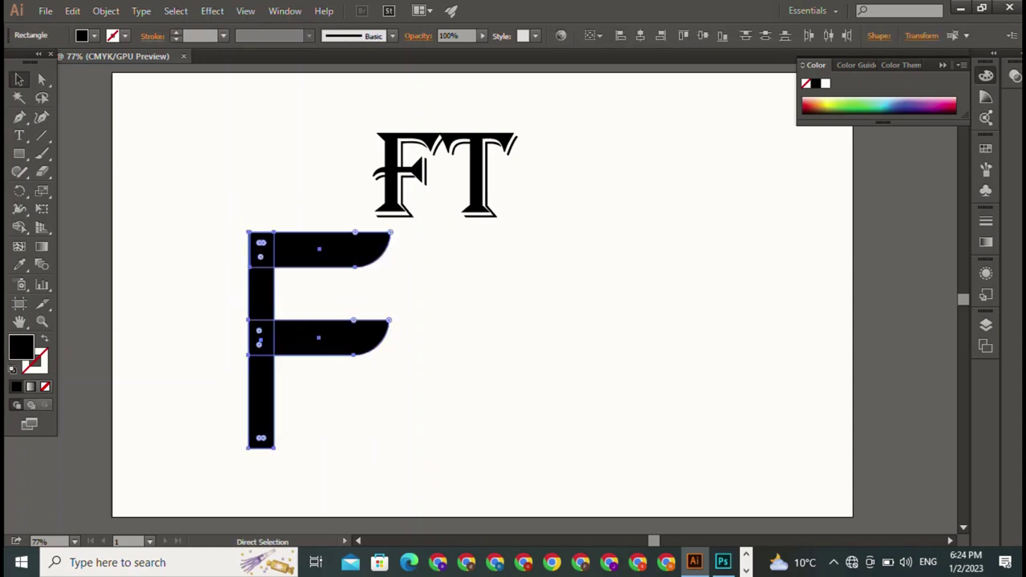
pyautogui.press('v')
pyautogui.hotkey('ctrl', 'shift', 'a')
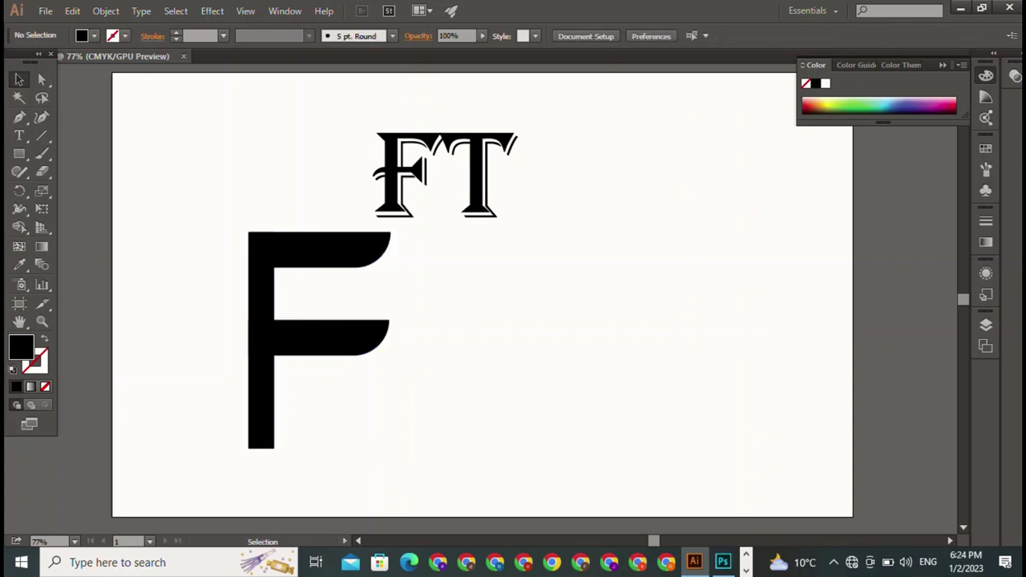
pyautogui.moveTo(260, 361)
pyautogui.mouseDown()
pyautogui.moveTo(195, 299)
pyautogui.moveTo(301, 404)
pyautogui.mouseUp()
pyautogui.hotkey('ctrl', 'shift', 'a')
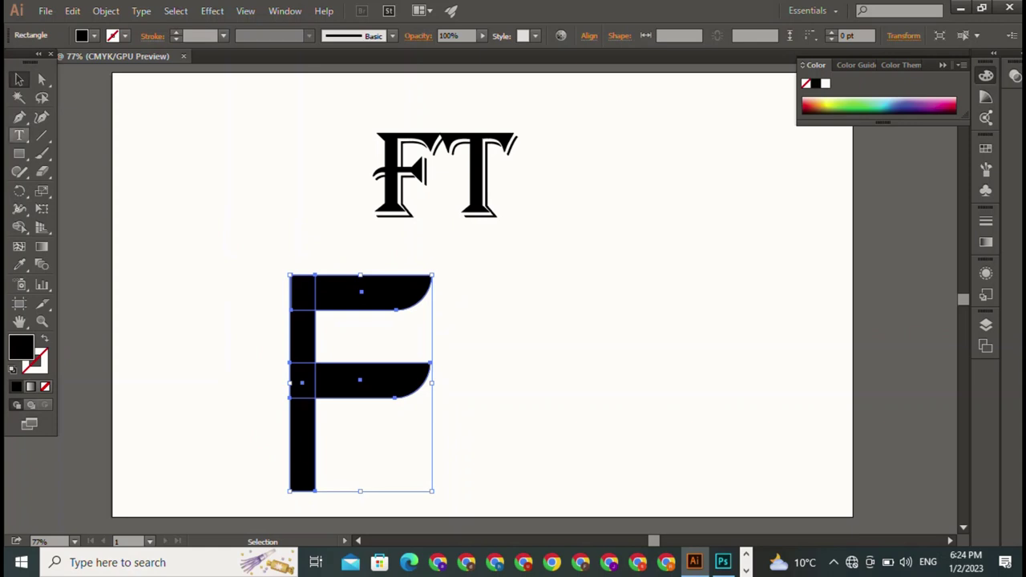
# Add a large letter T as a new text object at the upper right.
pyautogui.press('t')
pyautogui.click(644, 129)
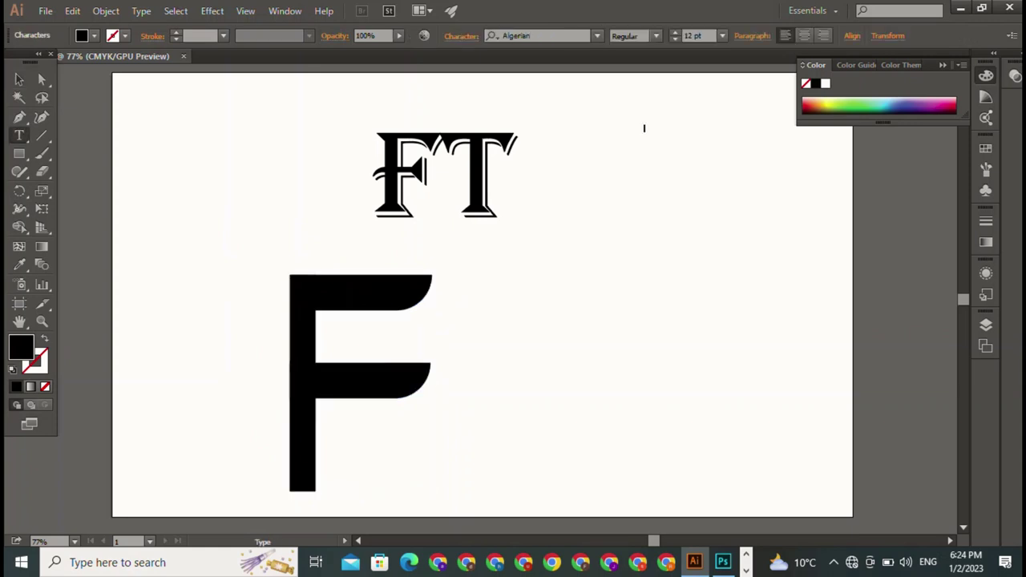
pyautogui.press('Escape')
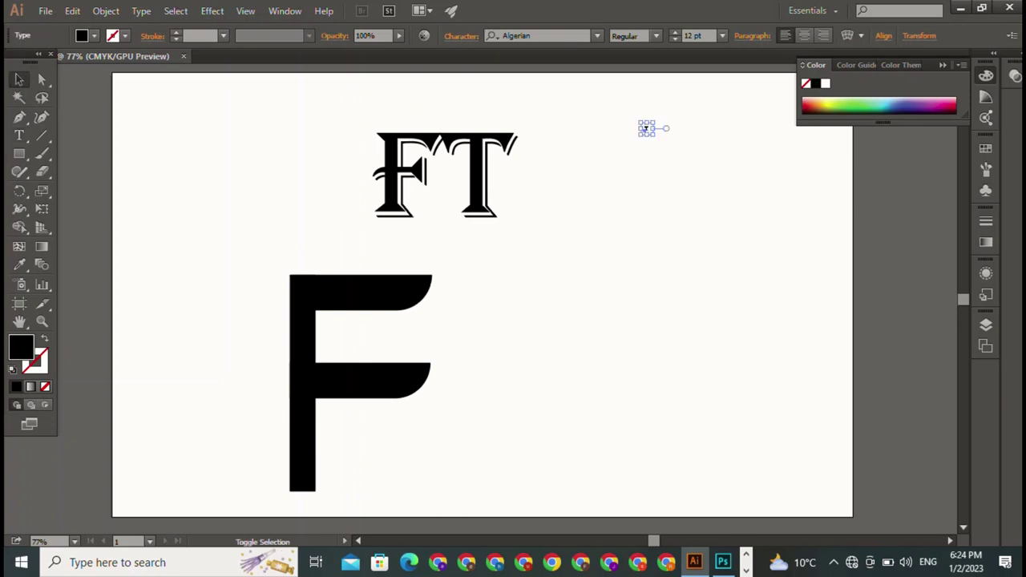
pyautogui.hotkey('ctrl', 'v')
# Change the T's font to Home Christmas Regular.
pyautogui.click(529, 35)
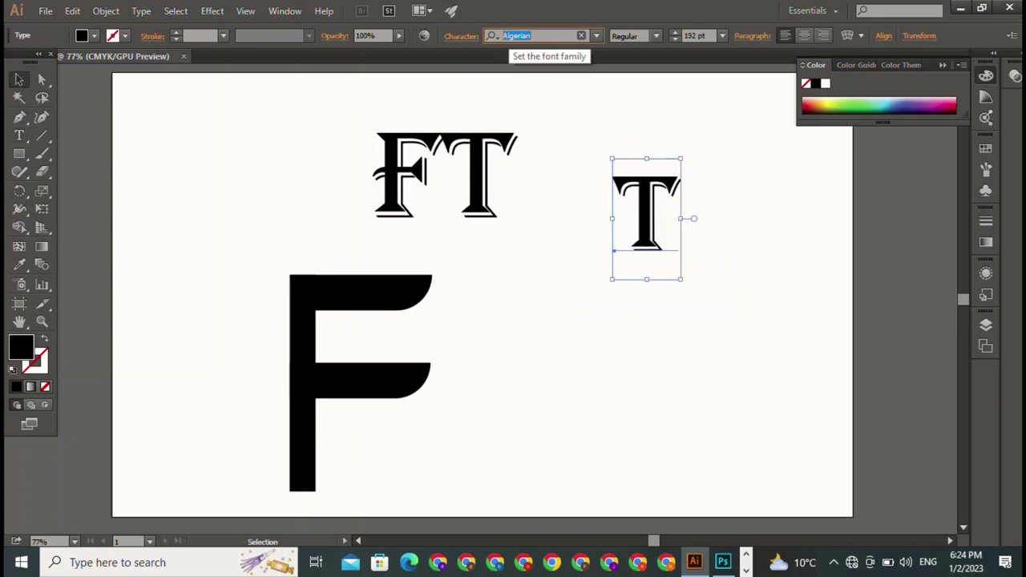
pyautogui.press('BackSpace')
pyautogui.write('h')
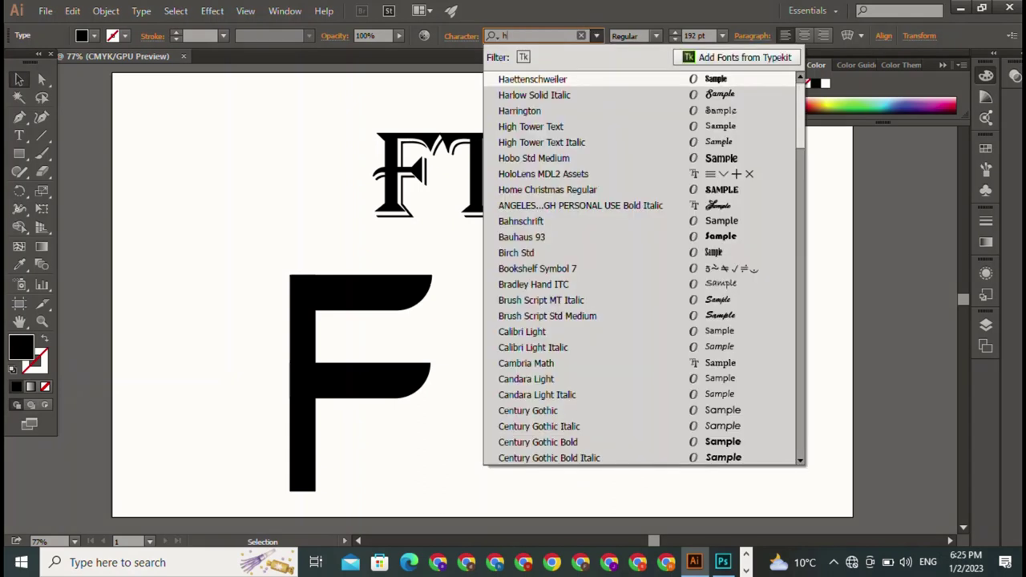
pyautogui.write('o')
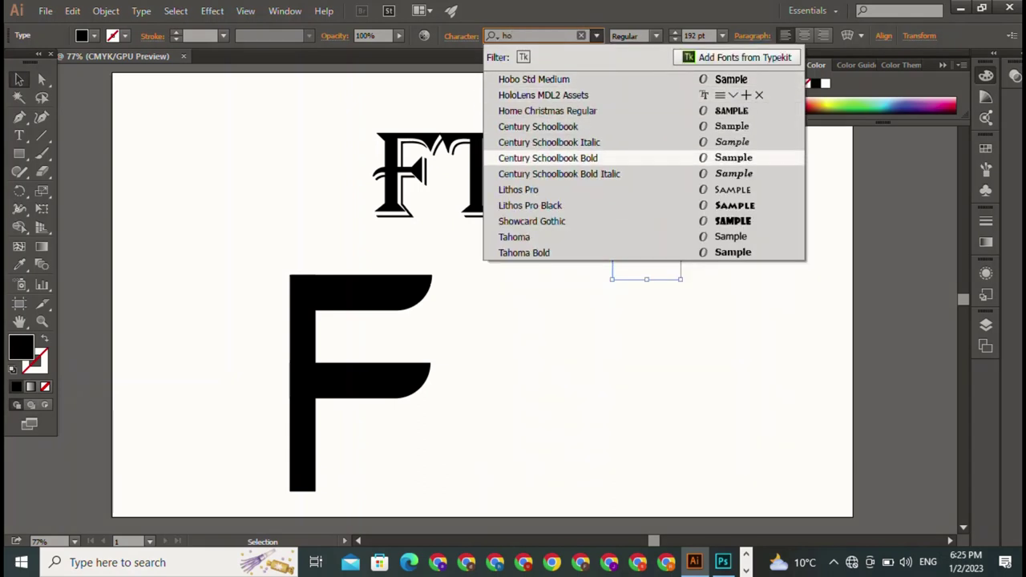
pyautogui.press('Return')
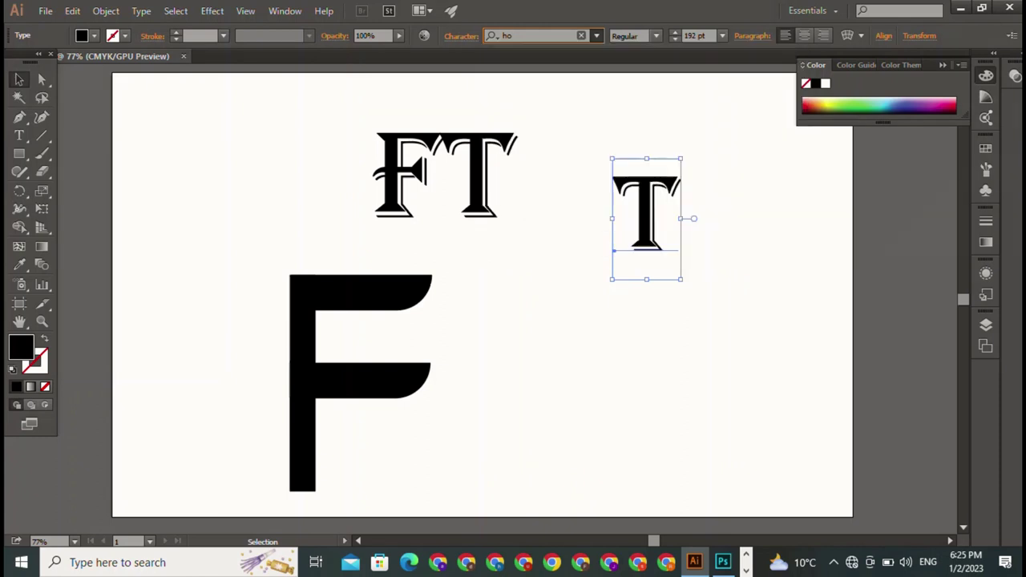
# Enlarge the T to about 537 pt and try it overlapping the F.
pyautogui.moveTo(696, 279); pyautogui.dragTo(775, 398)
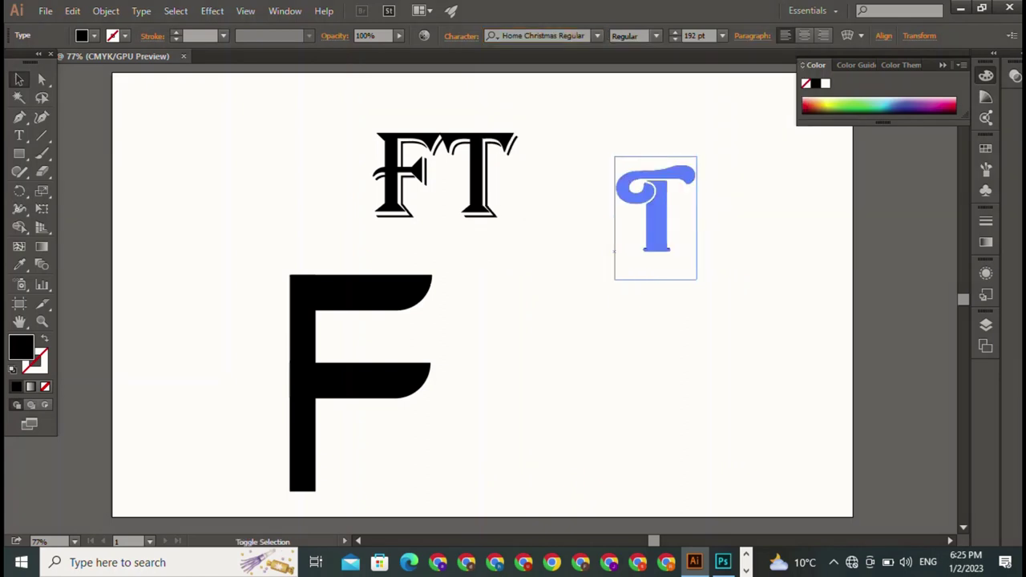
pyautogui.moveTo(613, 342); pyautogui.dragTo(344, 445)
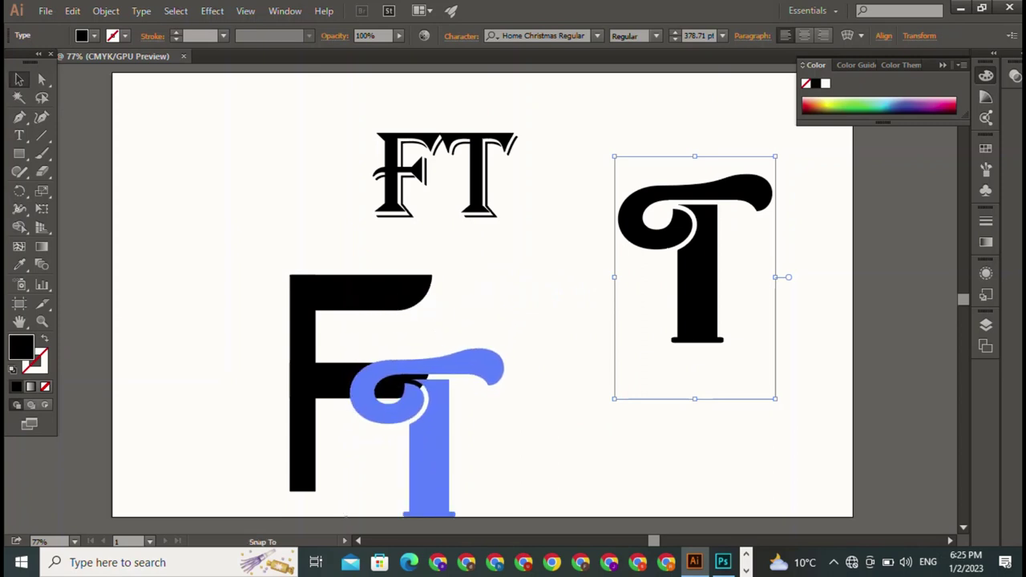
pyautogui.moveTo(344, 445); pyautogui.dragTo(345, 517)
pyautogui.moveTo(507, 331); pyautogui.dragTo(575, 230)
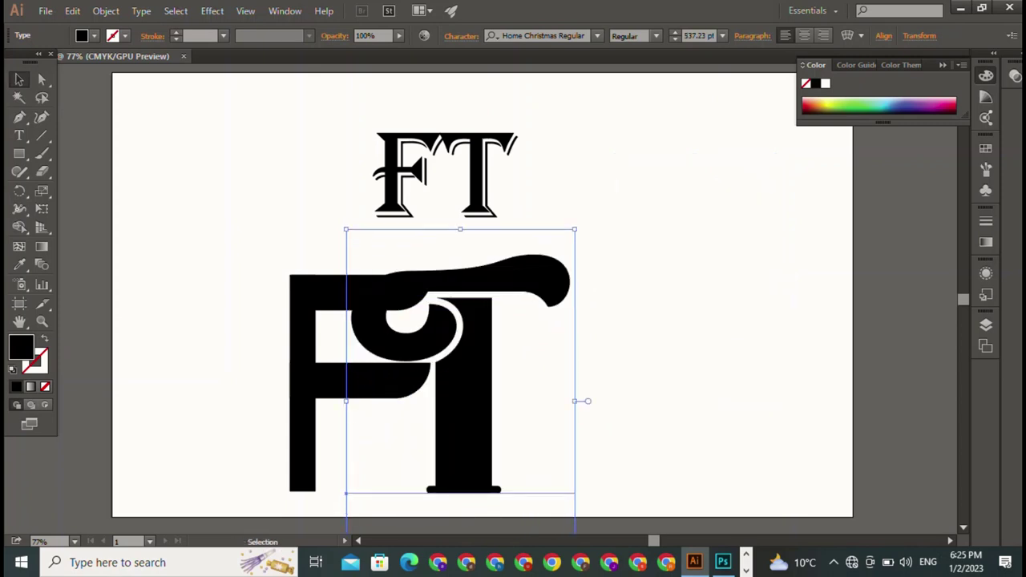
# Nudge the T left over the F, then move it back beside the F's right.
pyautogui.moveTo(461, 401); pyautogui.dragTo(451, 411)
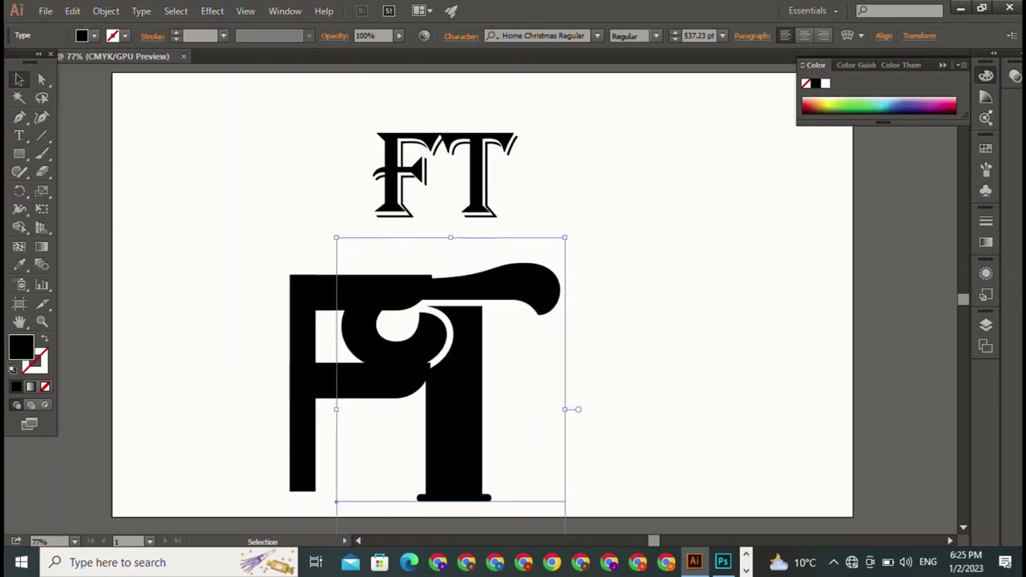
pyautogui.hotkey('ctrl', 'shift', 'a')
pyautogui.moveTo(449, 449); pyautogui.dragTo(440, 449)
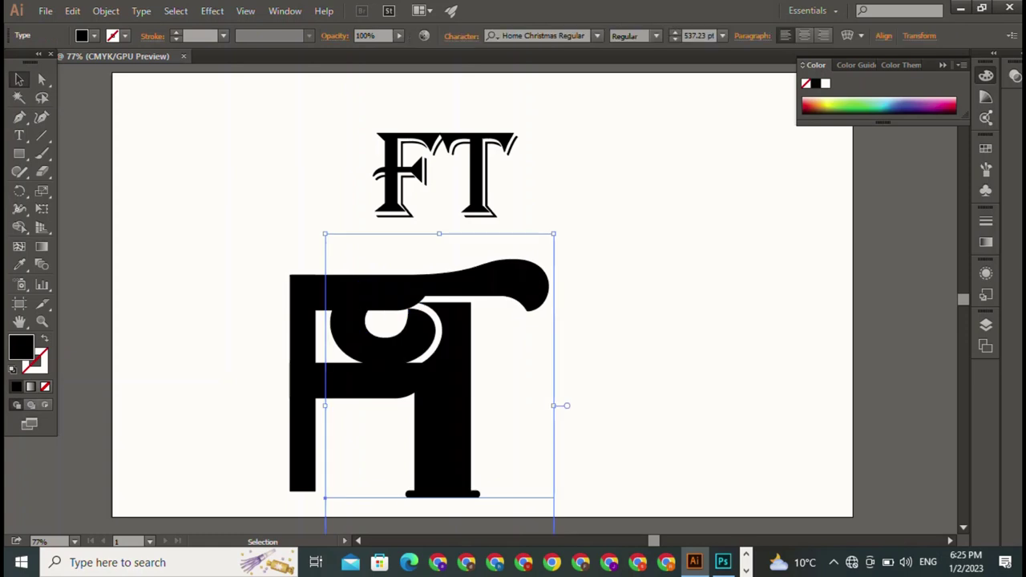
pyautogui.hotkey('ctrl', 'shift', 'a')
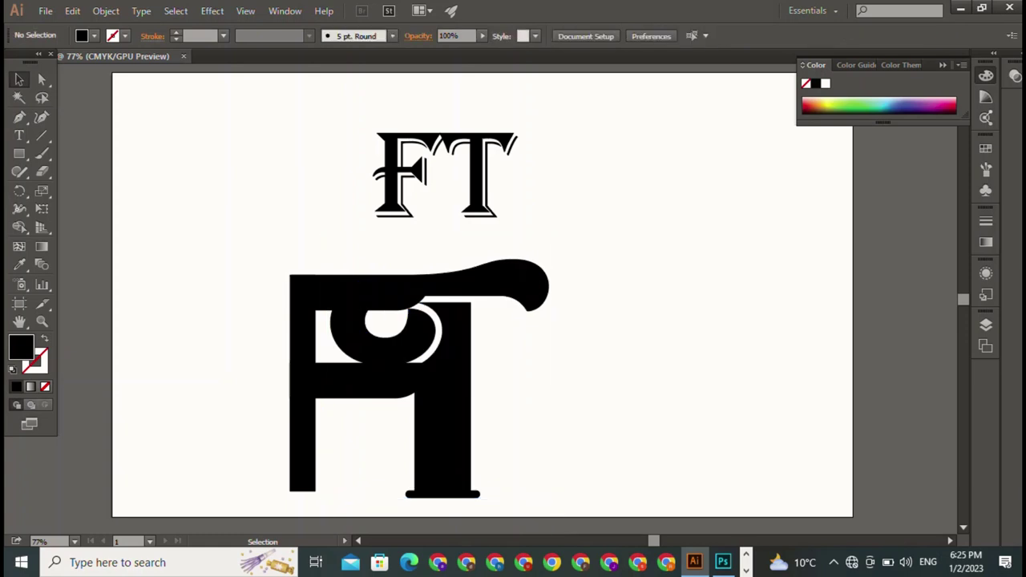
pyautogui.moveTo(327, 497); pyautogui.dragTo(559, 475)
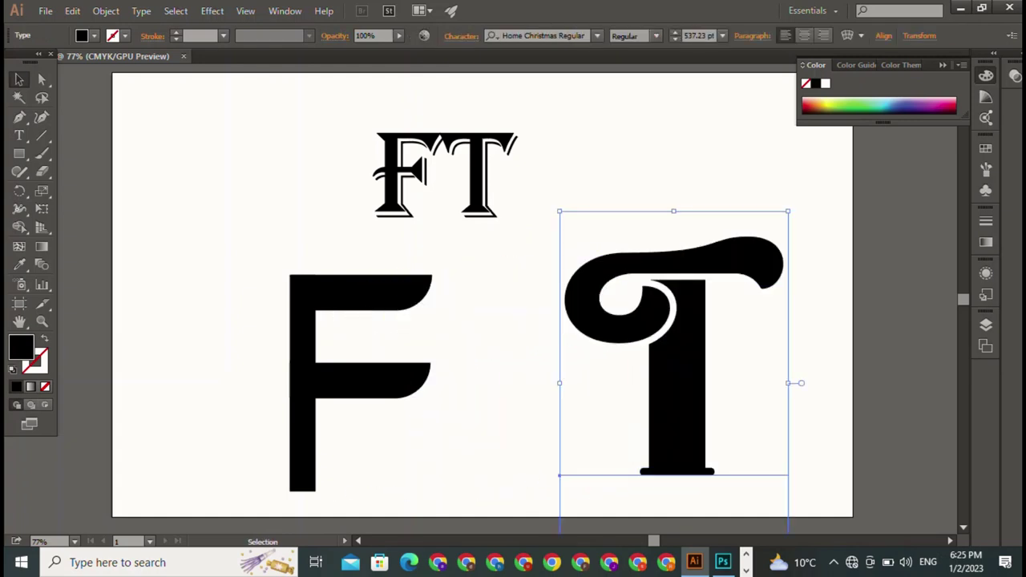
pyautogui.press('m')
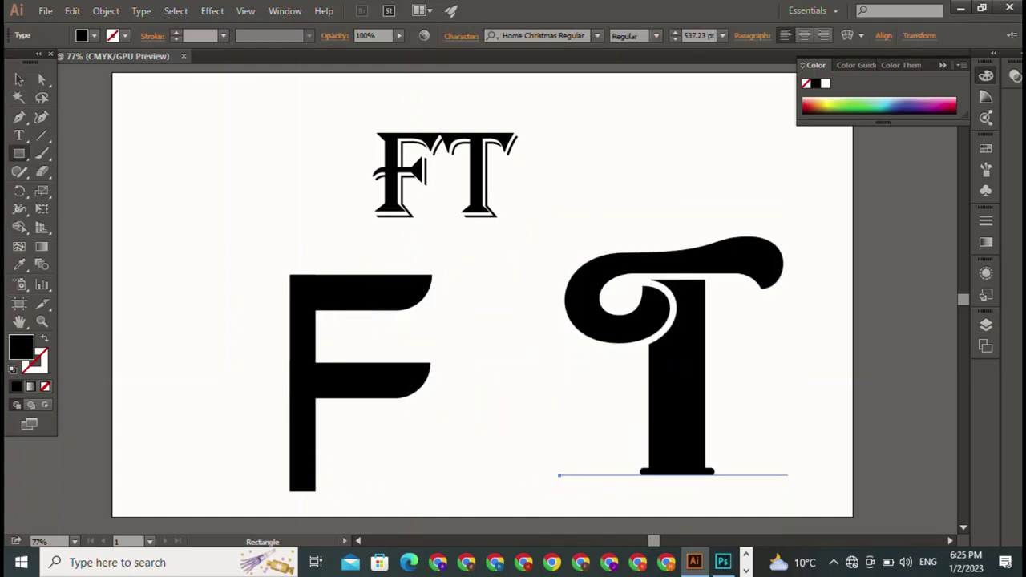
pyautogui.moveTo(561, 213)
pyautogui.mouseDown()
pyautogui.moveTo(617, 311)
pyautogui.moveTo(662, 425)
pyautogui.moveTo(651, 437)
pyautogui.mouseUp()
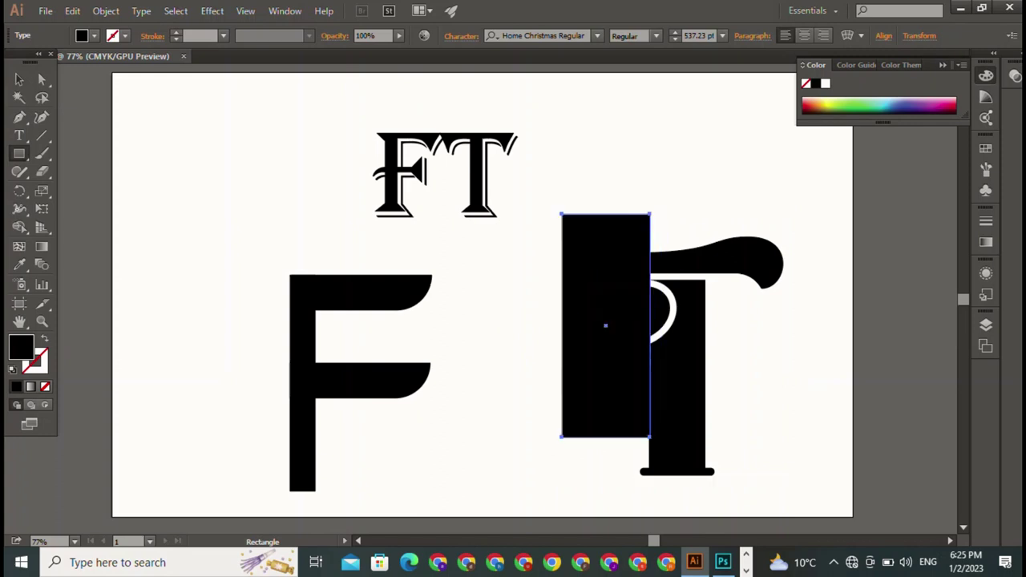
pyautogui.press('v')
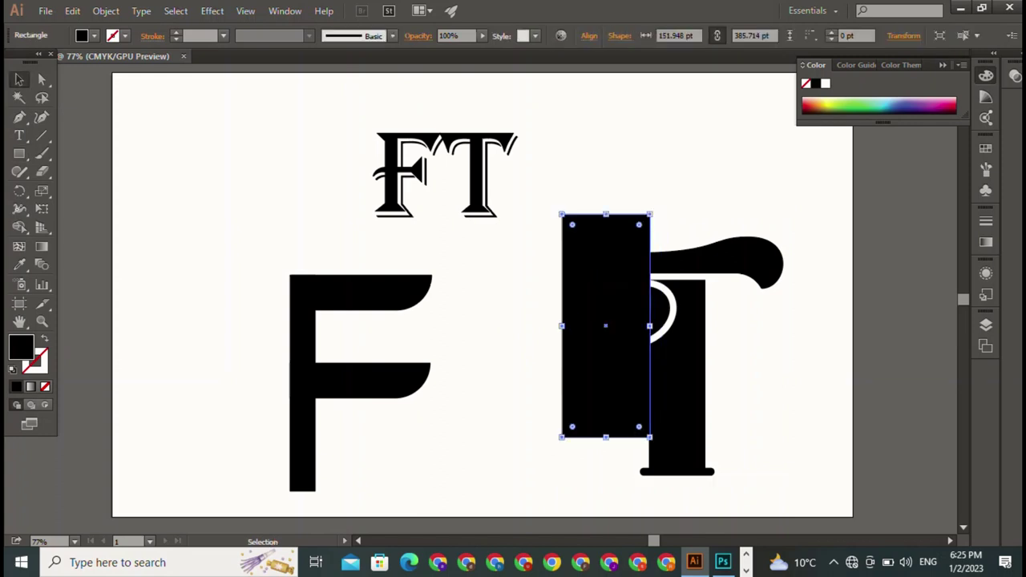
pyautogui.keyDown('shift'); pyautogui.click(678, 360); pyautogui.keyUp('shift')
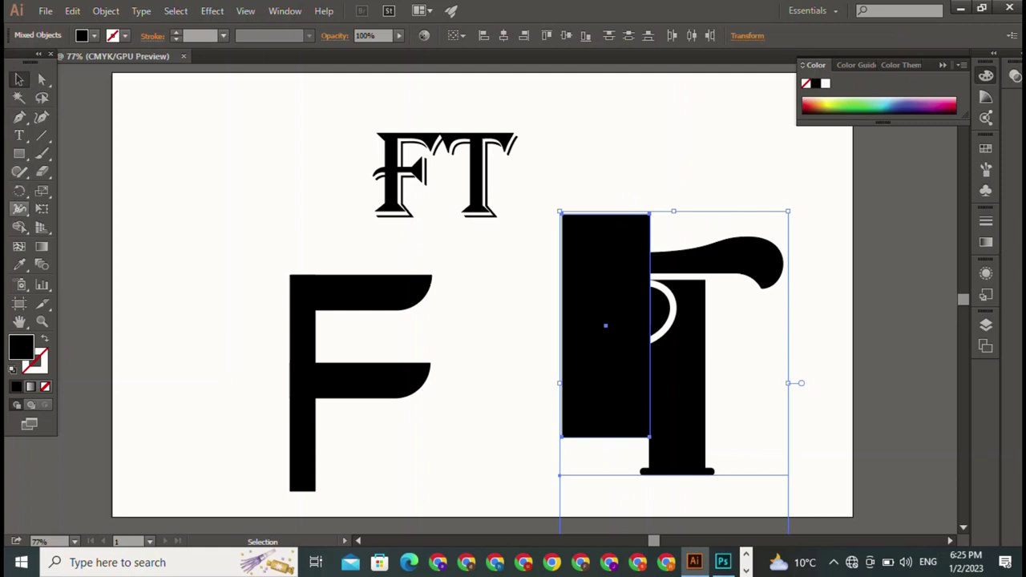
pyautogui.click(19, 227)
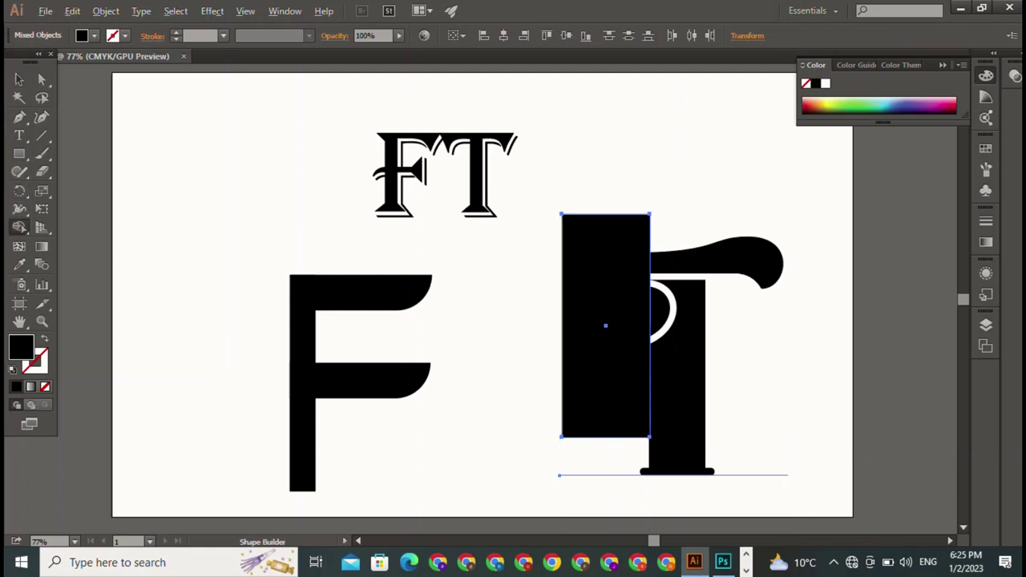
pyautogui.moveTo(628, 165); pyautogui.dragTo(624, 215)
pyautogui.moveTo(625, 320); pyautogui.dragTo(624, 328)
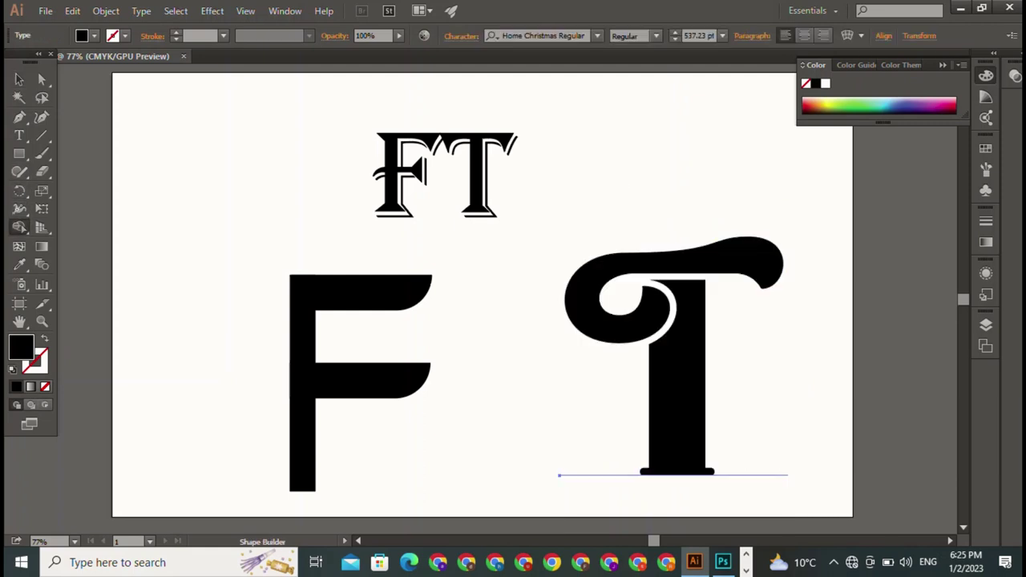
pyautogui.press('v')
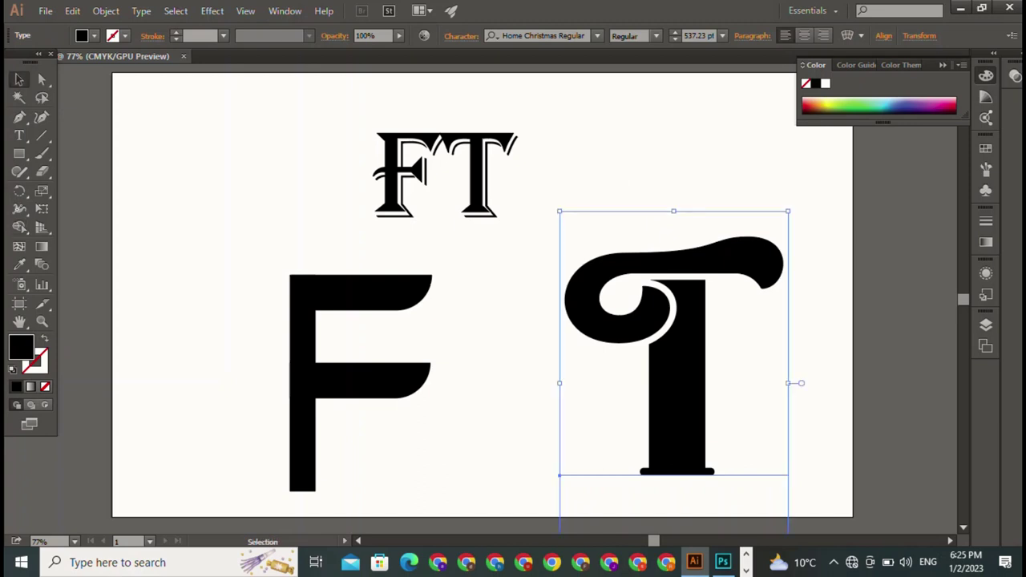
# Expand the T's object and fill into outlined shapes.
pyautogui.click(105, 10)
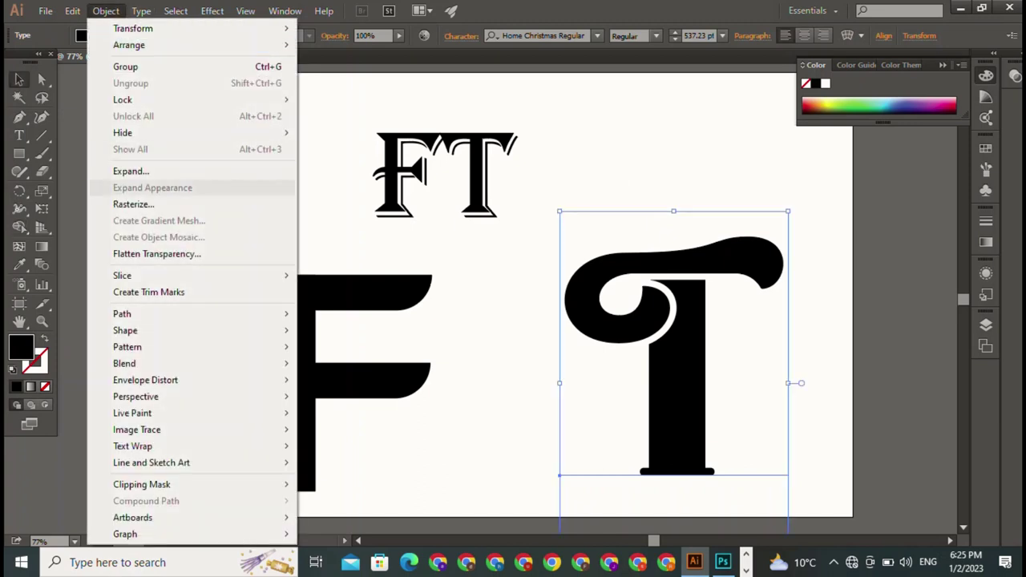
pyautogui.click(132, 171)
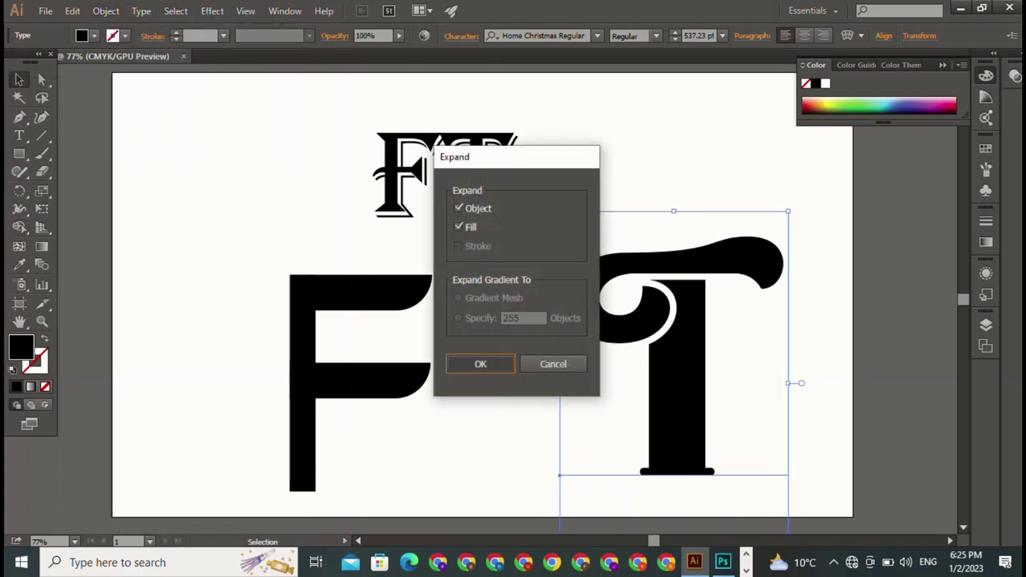
pyautogui.press('Return')
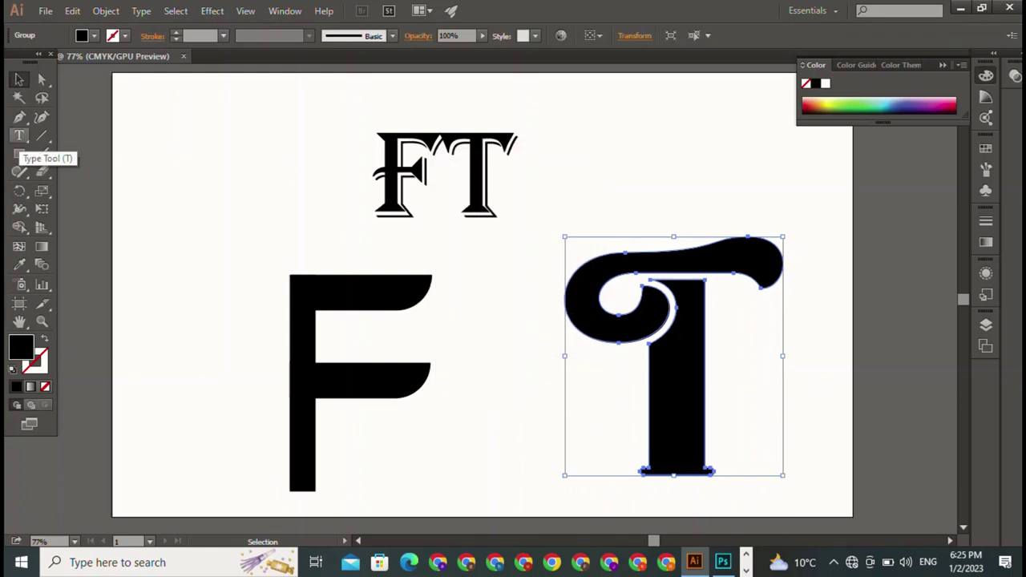
# Draw a rectangle covering the T's left curl and select it with the T.
pyautogui.click(20, 154)
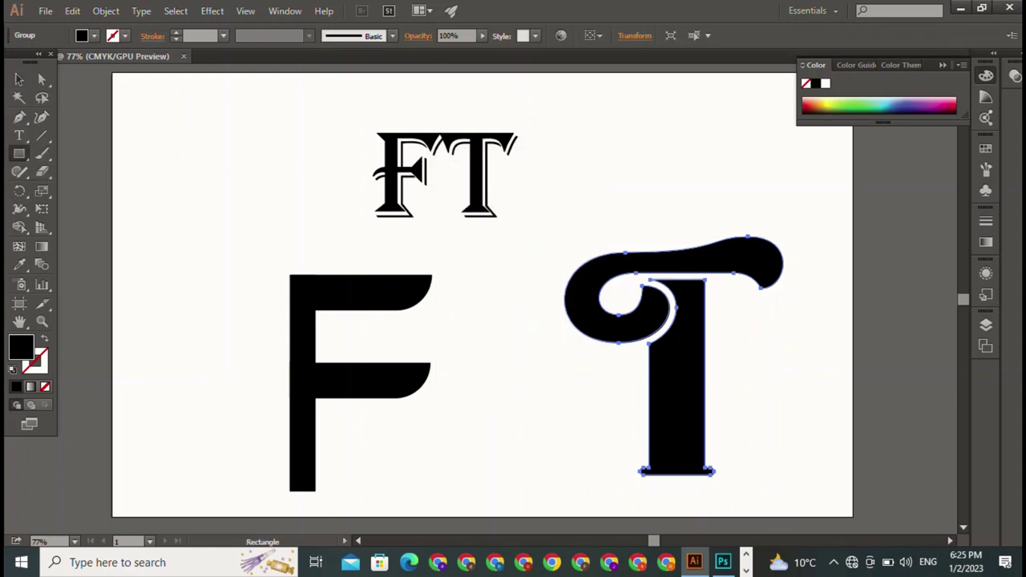
pyautogui.moveTo(567, 214); pyautogui.dragTo(647, 461)
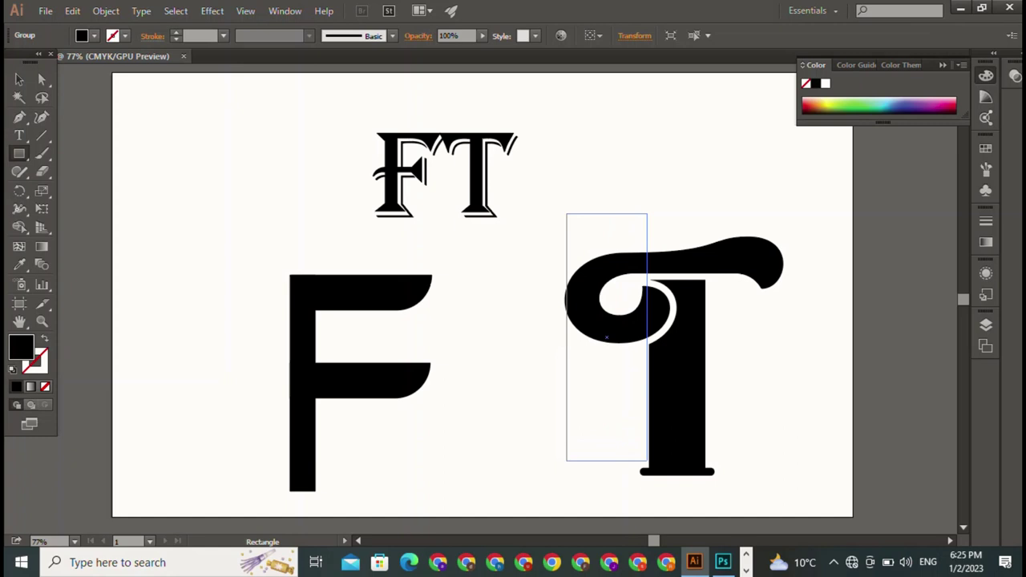
pyautogui.moveTo(647, 461); pyautogui.dragTo(648, 441)
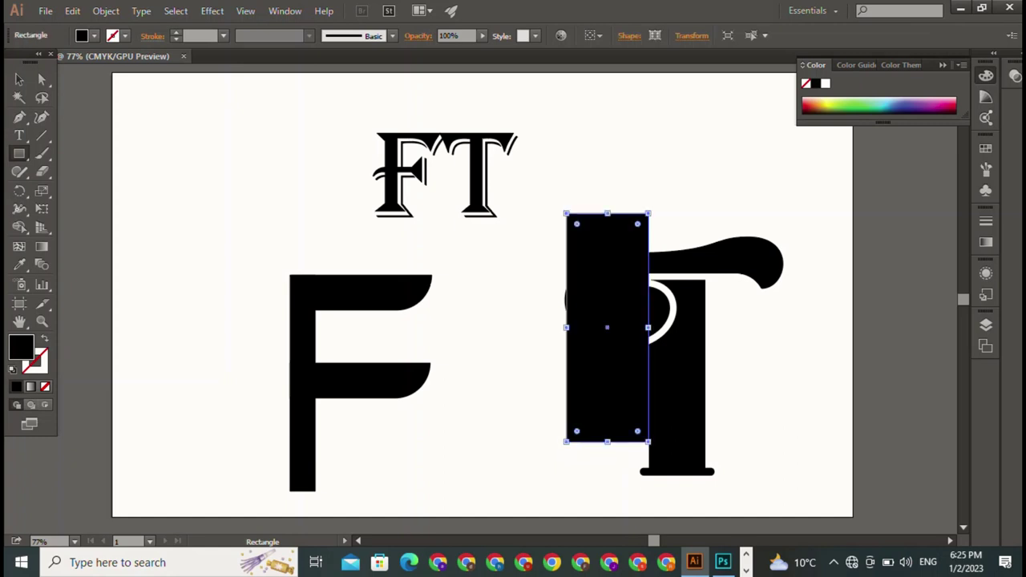
pyautogui.moveTo(566, 327); pyautogui.dragTo(563, 328)
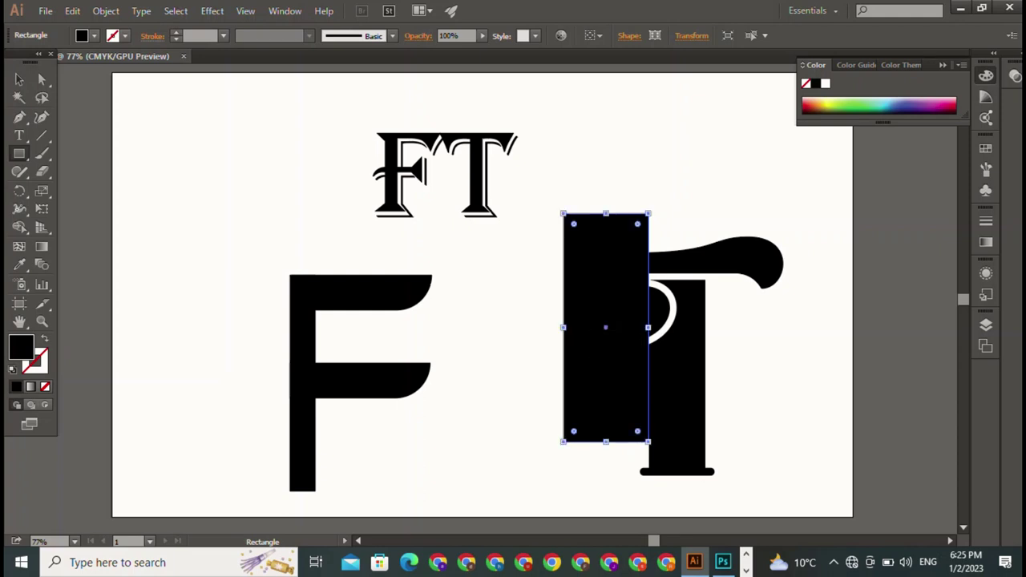
pyautogui.press('v')
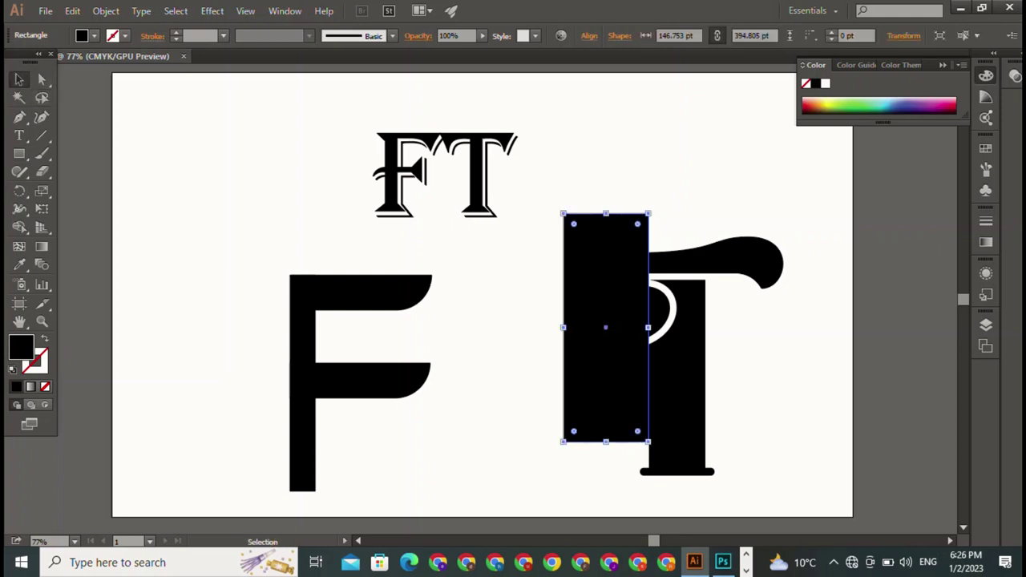
pyautogui.moveTo(556, 165); pyautogui.dragTo(722, 345)
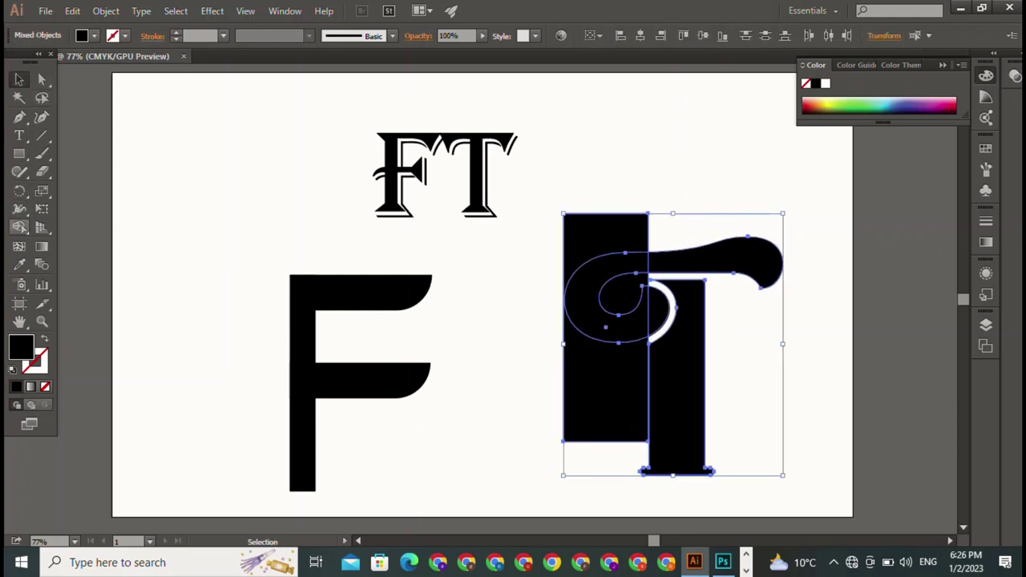
# Delete the curl and half-moon pieces with Shape Builder, then move the trimmed T toward the F.
pyautogui.hotkey('shift', 'm')
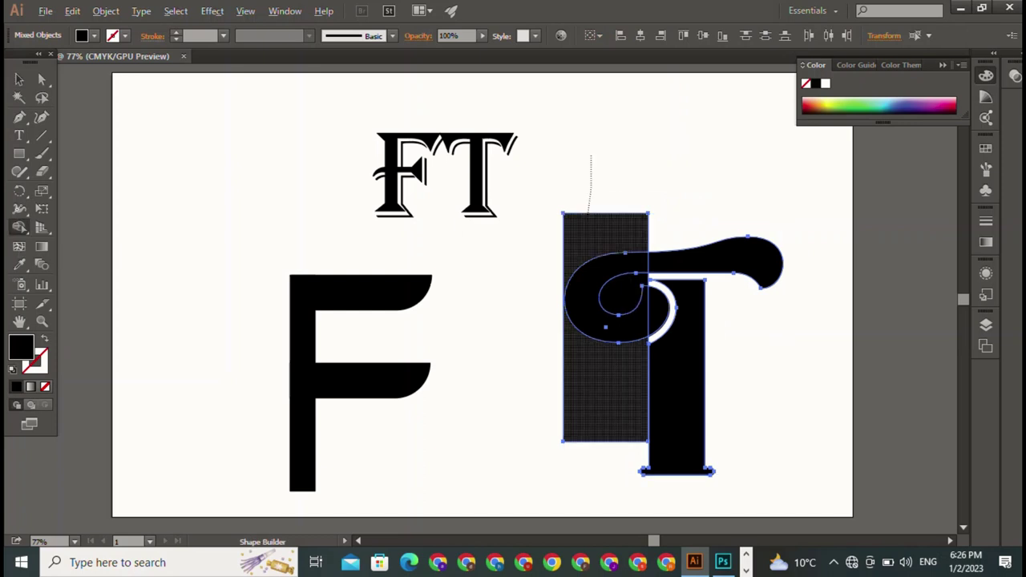
pyautogui.moveTo(589, 213); pyautogui.dragTo(613, 312)
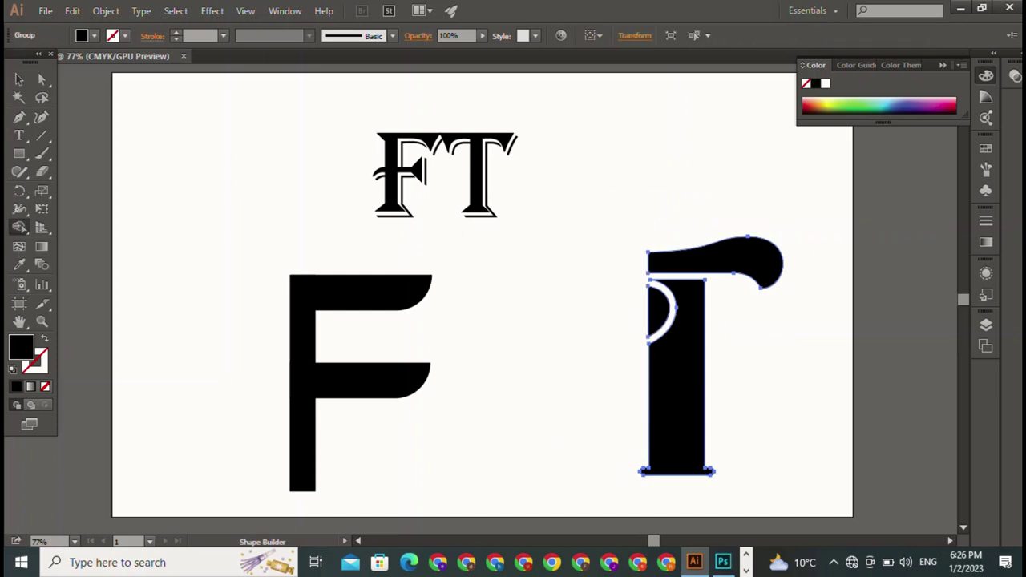
pyautogui.keyDown('alt'); pyautogui.click(657, 313); pyautogui.keyUp('alt')
pyautogui.press('v')
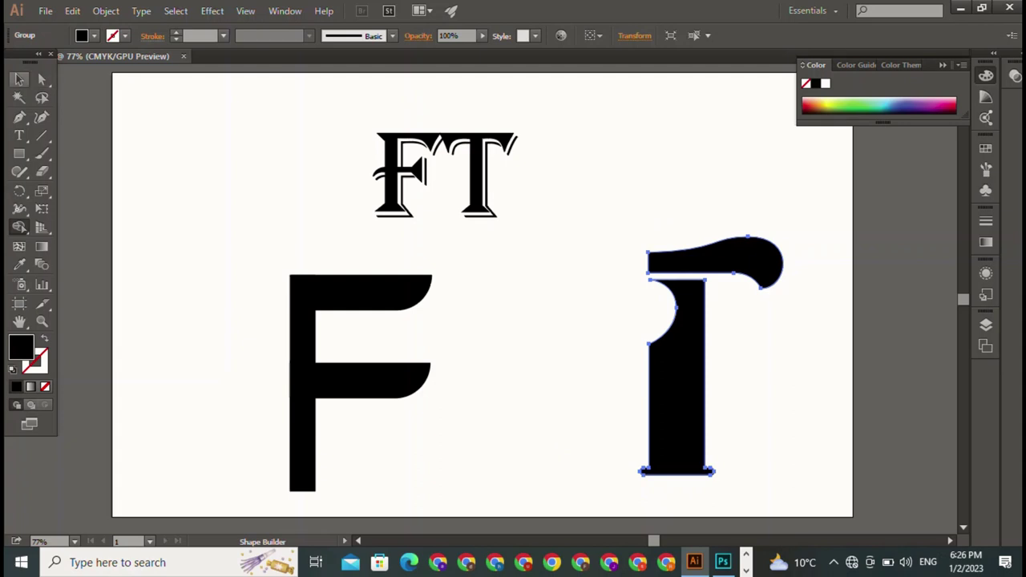
pyautogui.press('v')
pyautogui.hotkey('ctrl', 'shift', 'a')
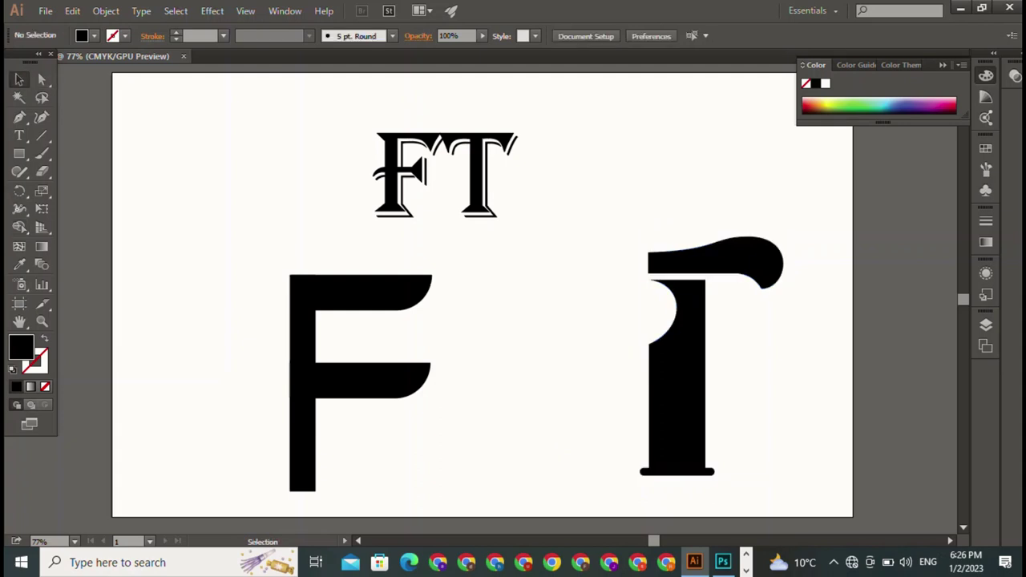
pyautogui.moveTo(677, 377); pyautogui.dragTo(425, 400)
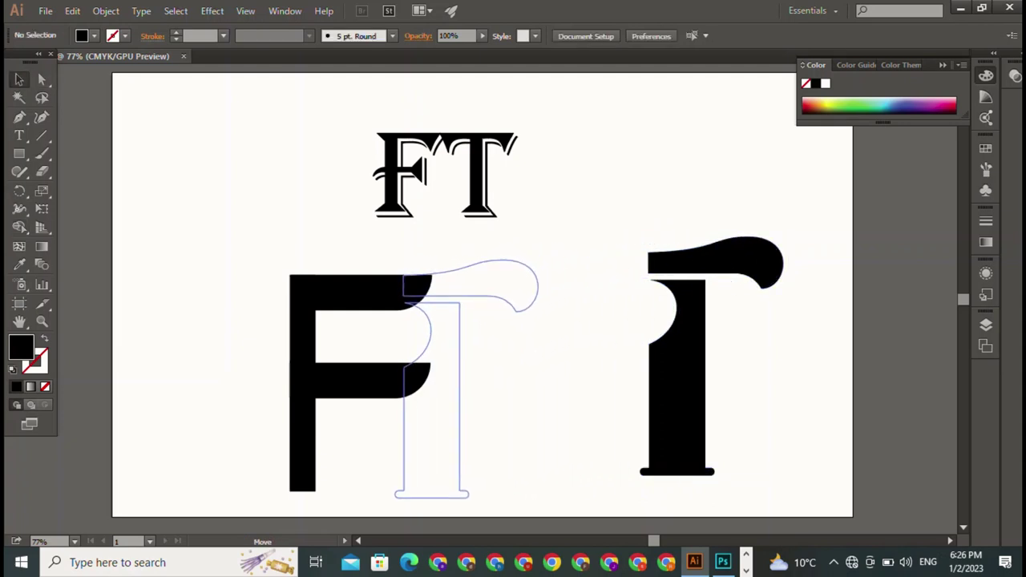
# Position the trimmed T so its stem crosses both F arms, adjusting it left and right.
pyautogui.moveTo(425, 400); pyautogui.dragTo(425, 400)
pyautogui.hotkey('ctrl', 'shift', 'a')
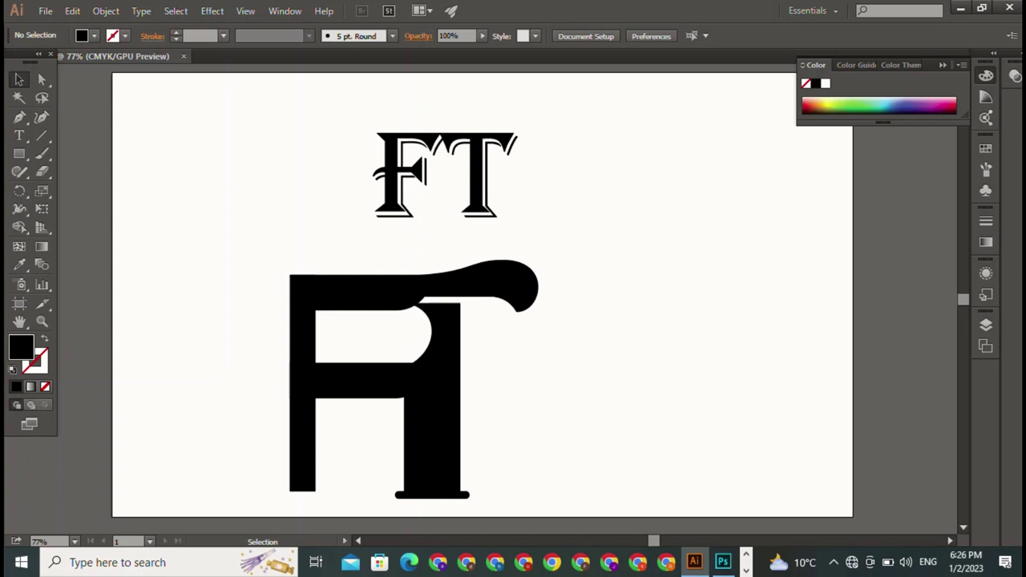
pyautogui.moveTo(437, 401)
pyautogui.mouseDown()
pyautogui.moveTo(388, 400)
pyautogui.moveTo(433, 401)
pyautogui.moveTo(401, 401)
pyautogui.moveTo(421, 401)
pyautogui.mouseUp()
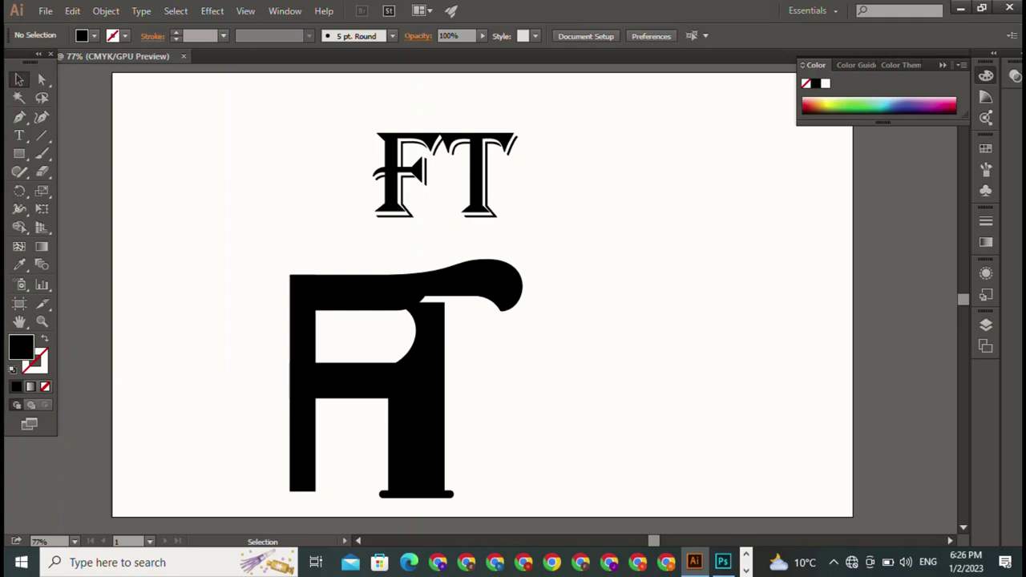
pyautogui.click(417, 401)
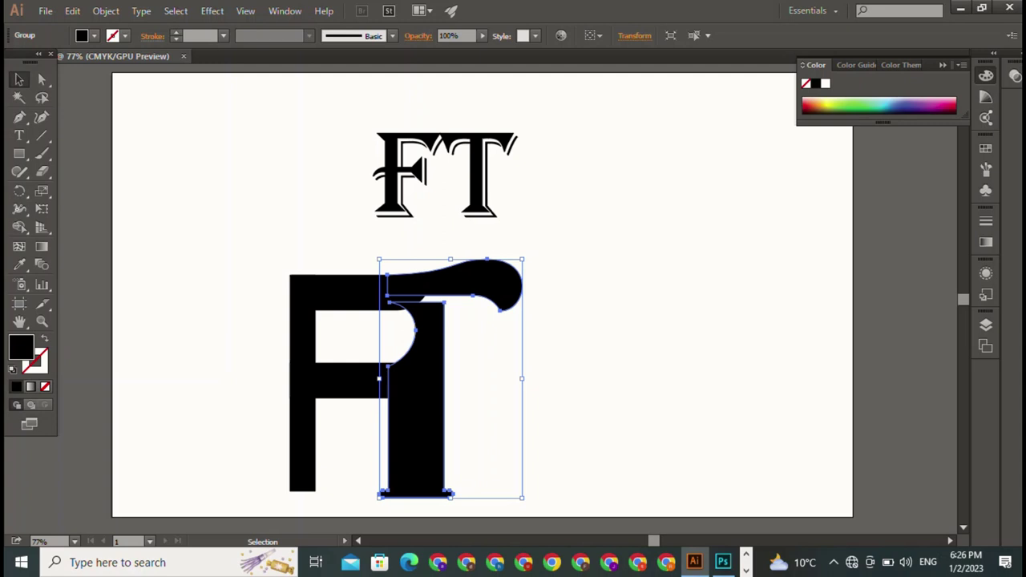
pyautogui.press('a')
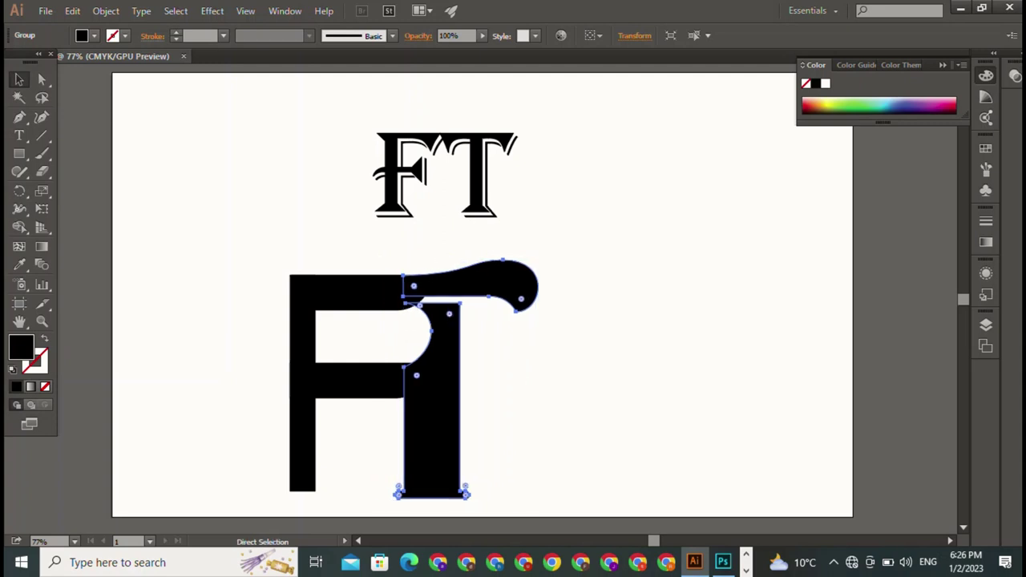
pyautogui.moveTo(416, 401)
pyautogui.mouseDown()
pyautogui.moveTo(681, 379)
pyautogui.moveTo(403, 409)
pyautogui.mouseUp()
pyautogui.press('v')
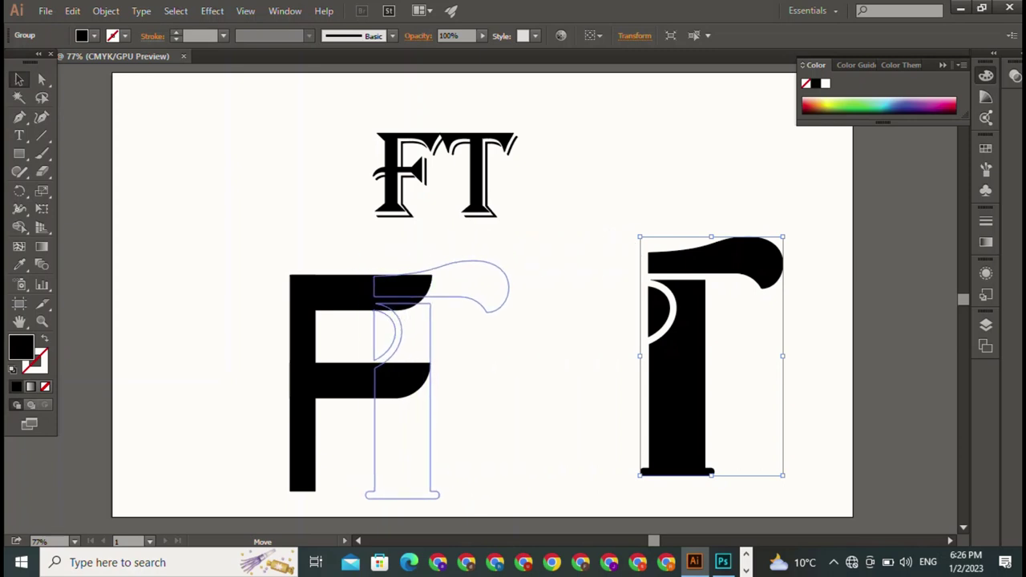
pyautogui.hotkey('ctrl', 'shift', 'a')
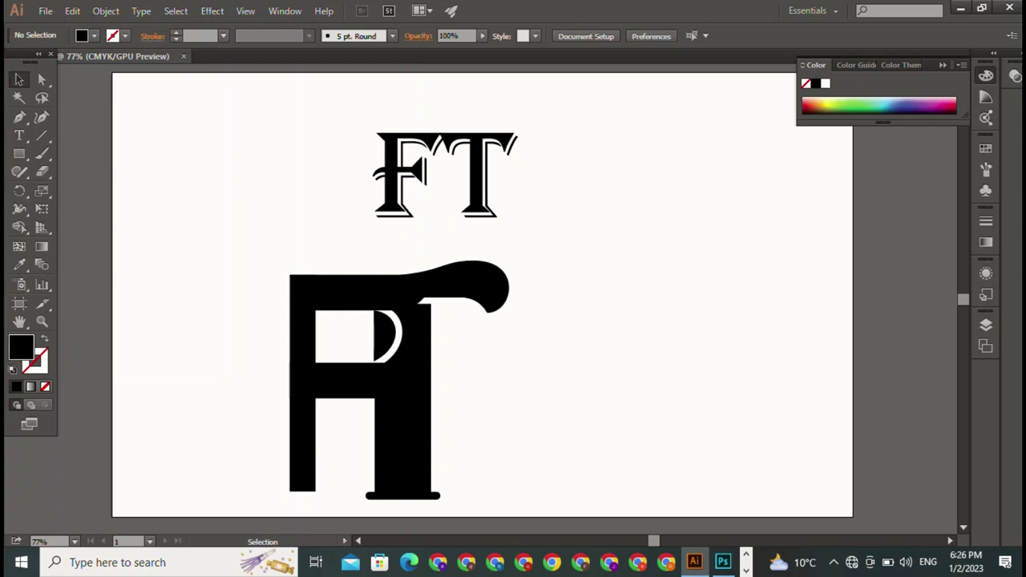
pyautogui.click(336, 441)
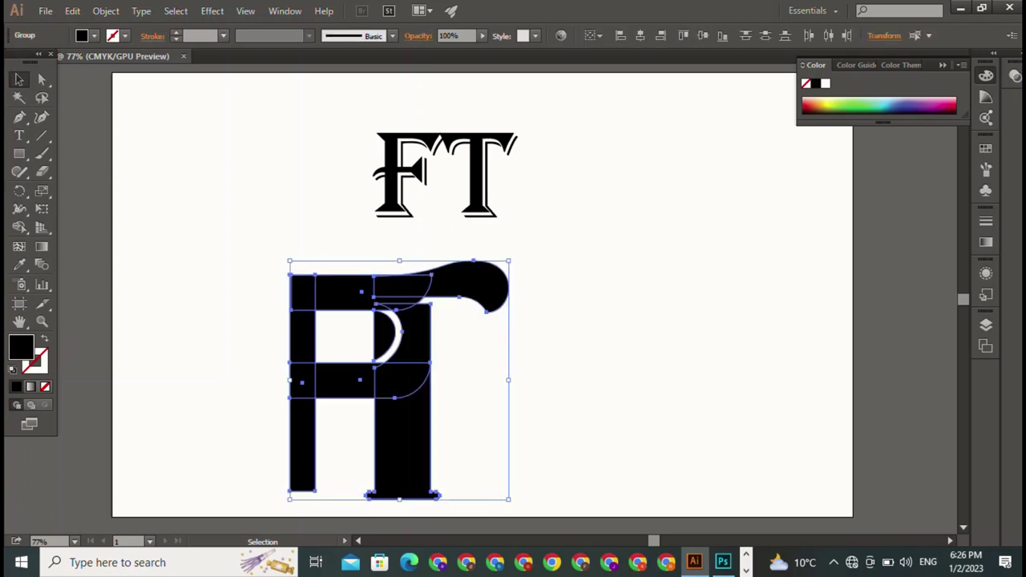
# Delete the FT reference lettering and move the monogram up near the top centre.
pyautogui.moveTo(445, 177); pyautogui.dragTo(689, 180)
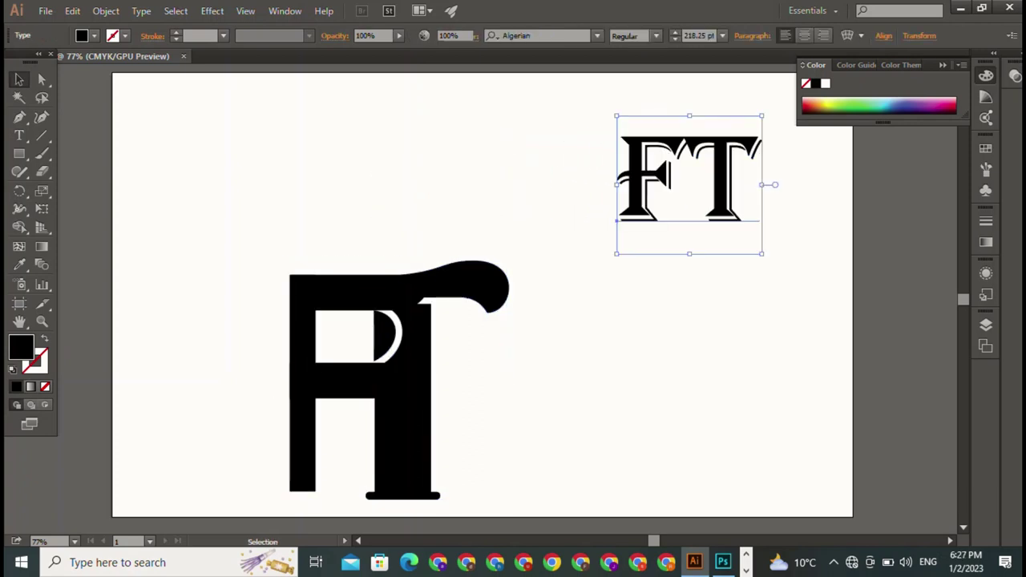
pyautogui.press('Delete')
pyautogui.moveTo(451, 241); pyautogui.dragTo(298, 390)
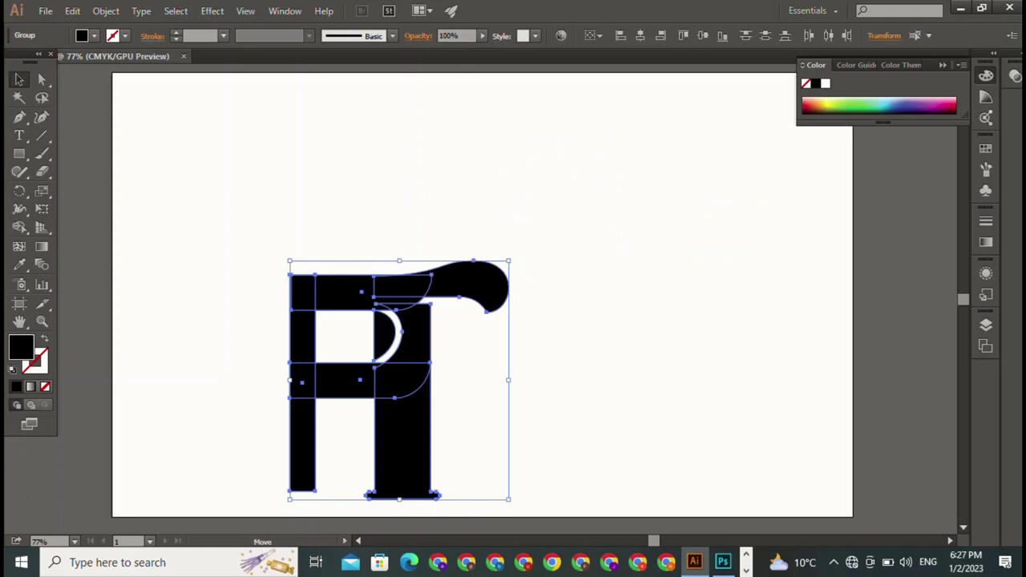
pyautogui.moveTo(336, 440); pyautogui.dragTo(441, 302)
pyautogui.hotkey('ctrl', 'shift', 'a')
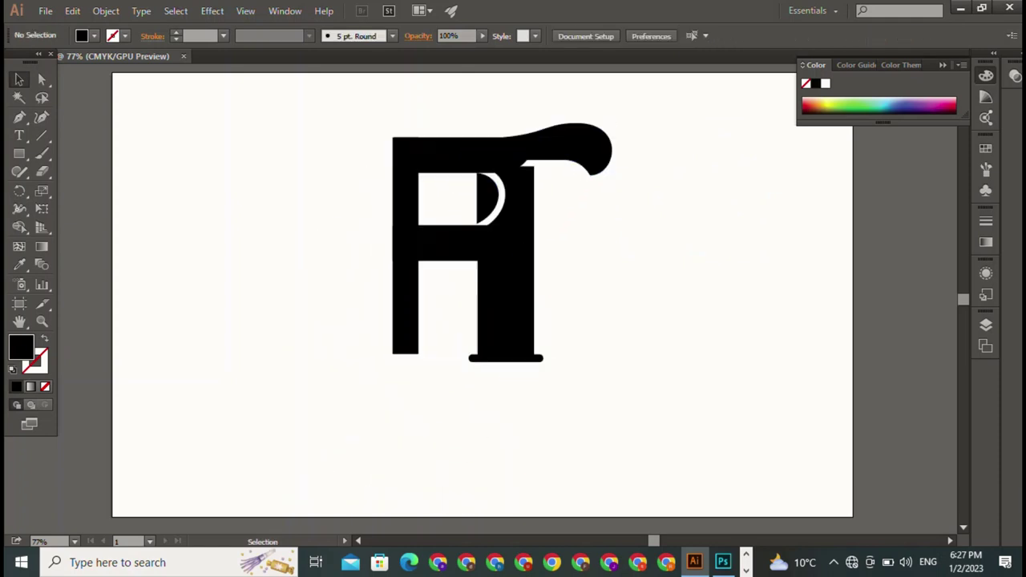
pyautogui.click(404, 305)
pyautogui.hotkey('ctrl', 'shift', 'a')
# Ungroup the F's stem and crossbars.
pyautogui.click(405, 304)
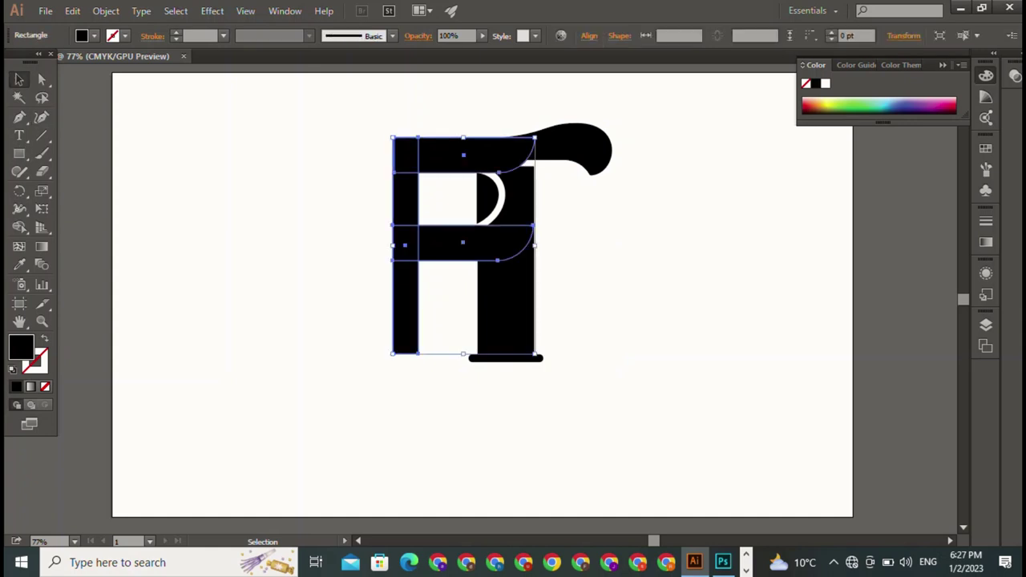
pyautogui.rightClick(407, 340)
pyautogui.click(483, 425)
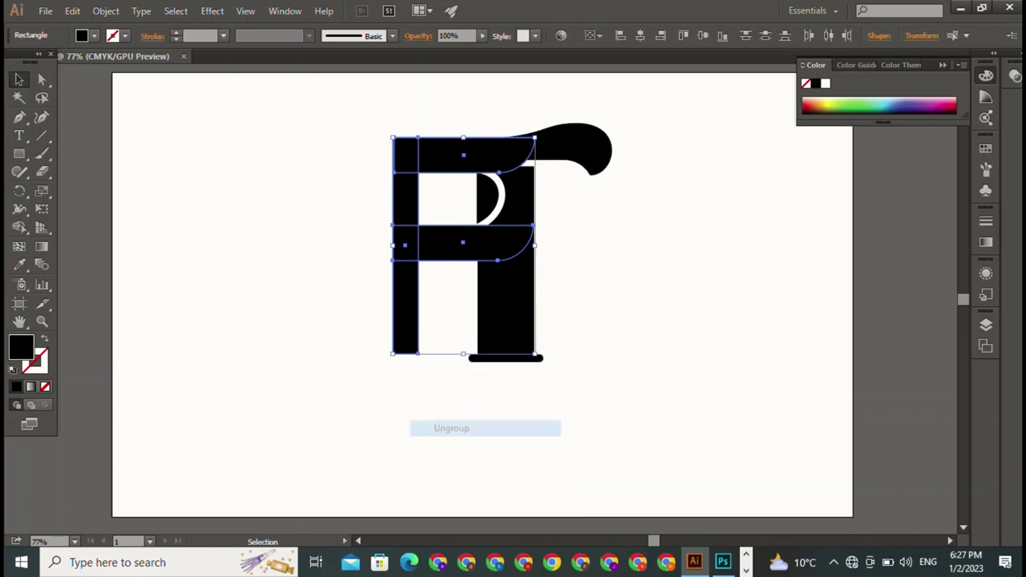
pyautogui.hotkey('ctrl', 'shift', 'a')
# Round the left stem's bottom-right corner to 44.16 pt, then select all monogram pieces.
pyautogui.click(405, 305)
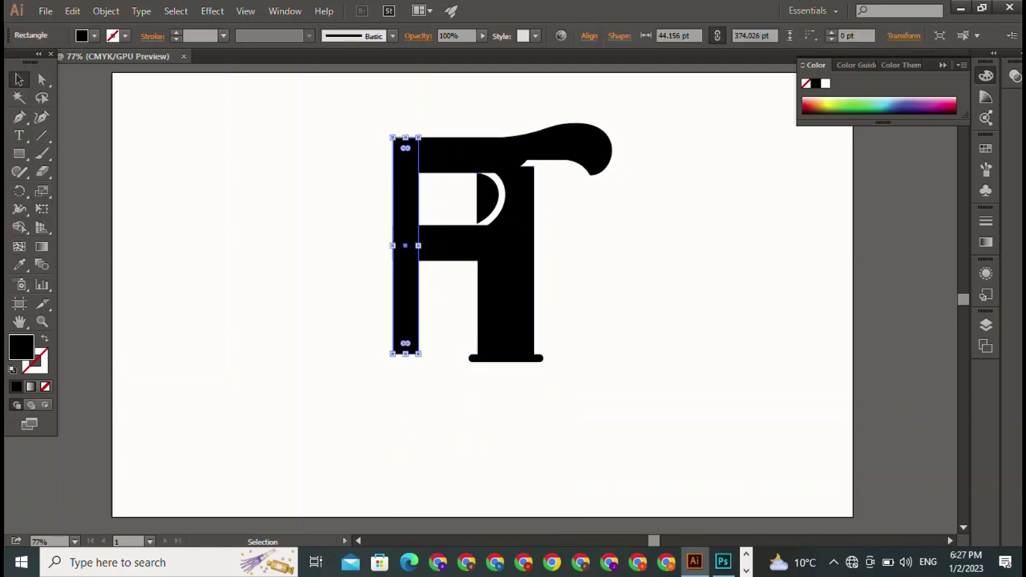
pyautogui.click(42, 79)
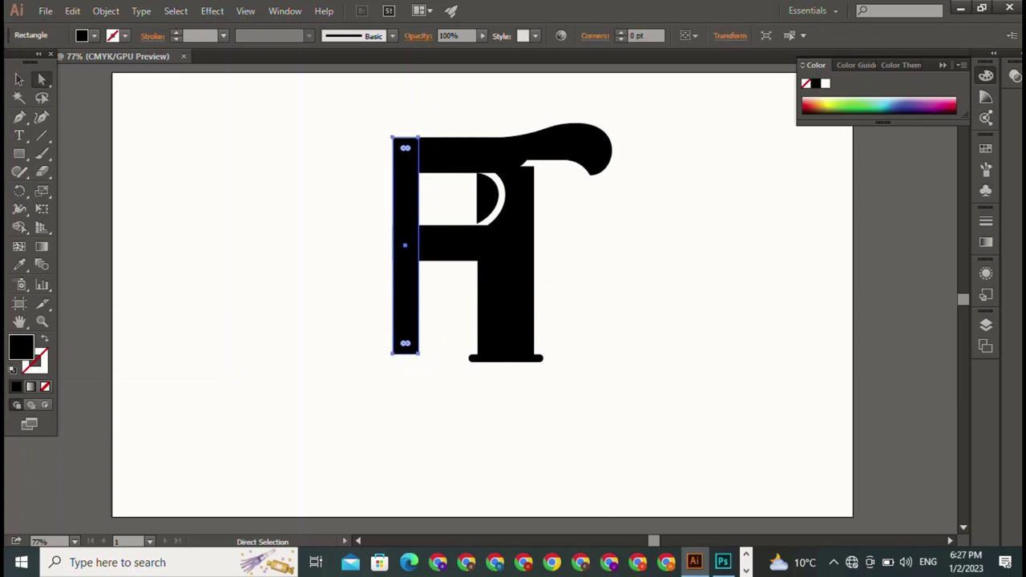
pyautogui.click(418, 351)
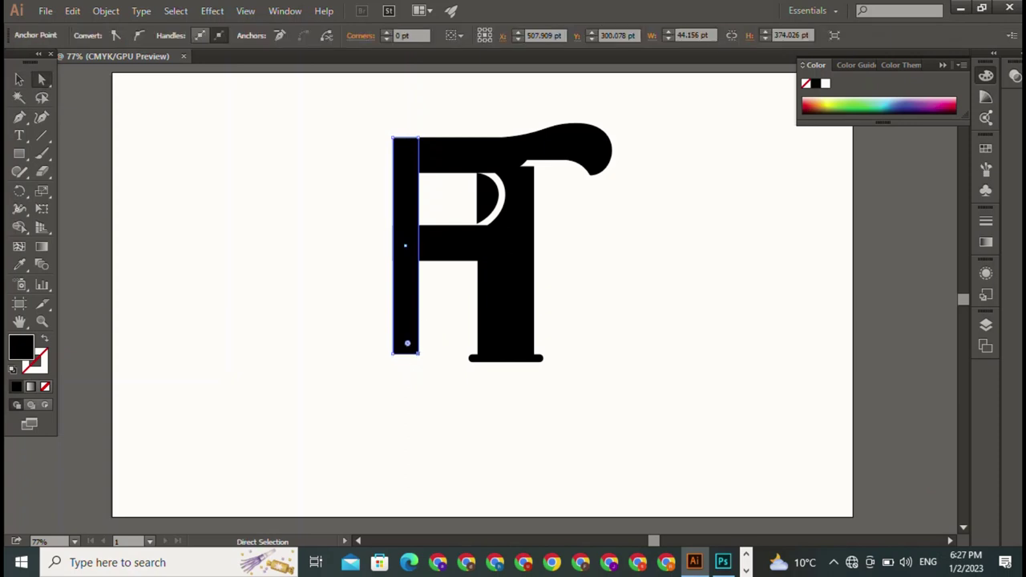
pyautogui.moveTo(408, 343); pyautogui.dragTo(401, 336)
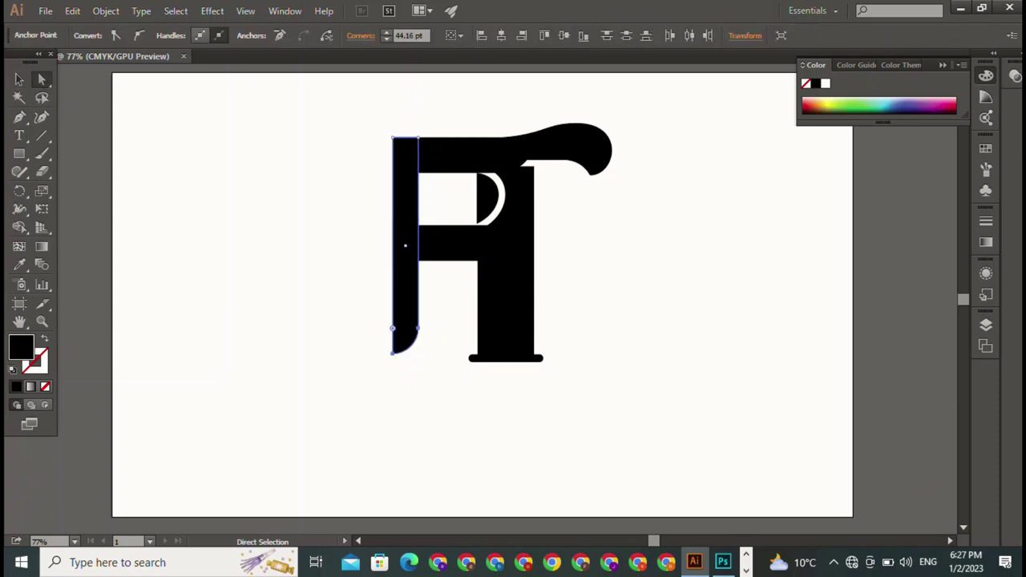
pyautogui.click(19, 78)
pyautogui.moveTo(349, 109); pyautogui.dragTo(481, 257)
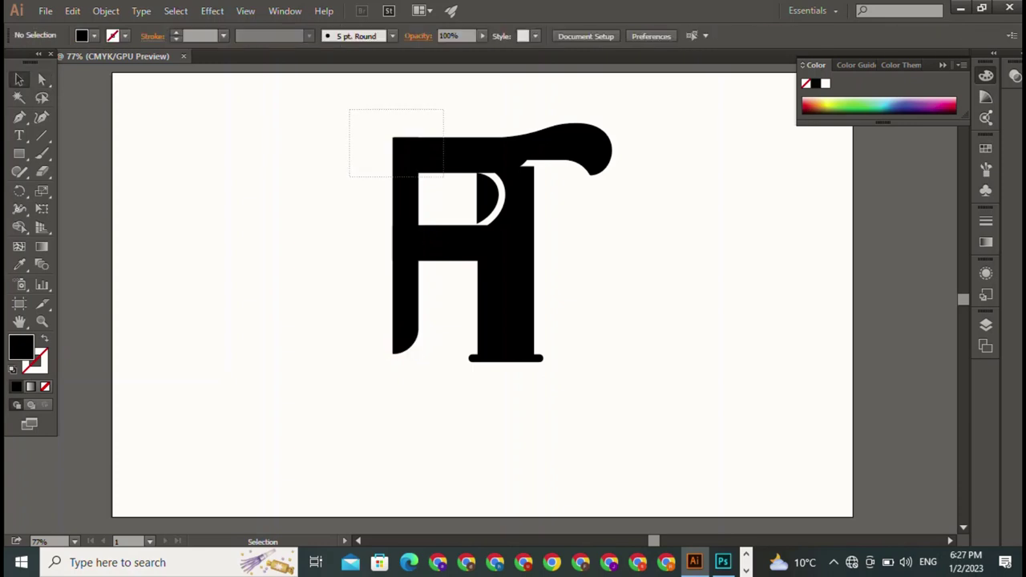
# Nudge the whole monogram slightly right and down, then deselect it.
pyautogui.press('a')
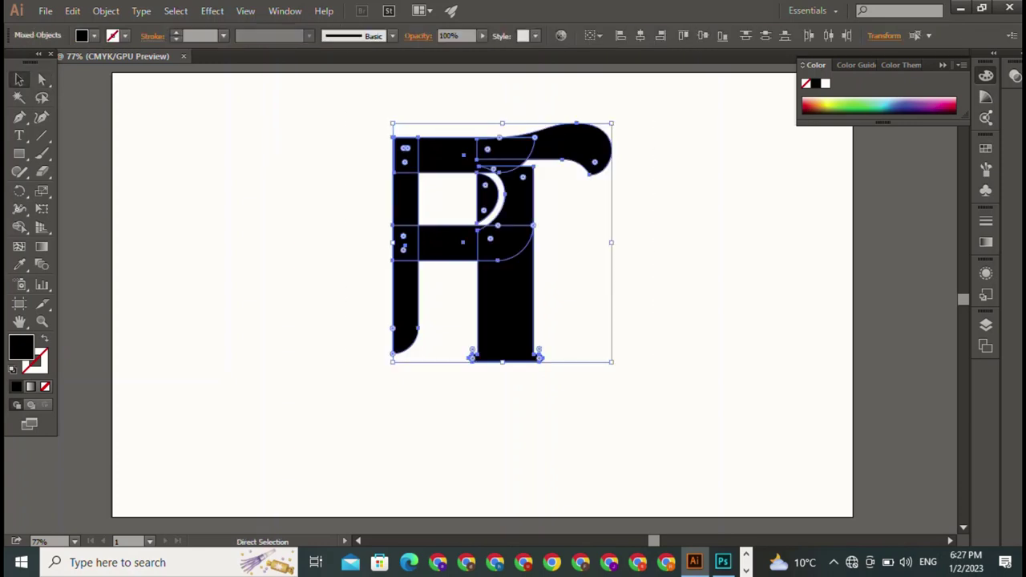
pyautogui.press('v')
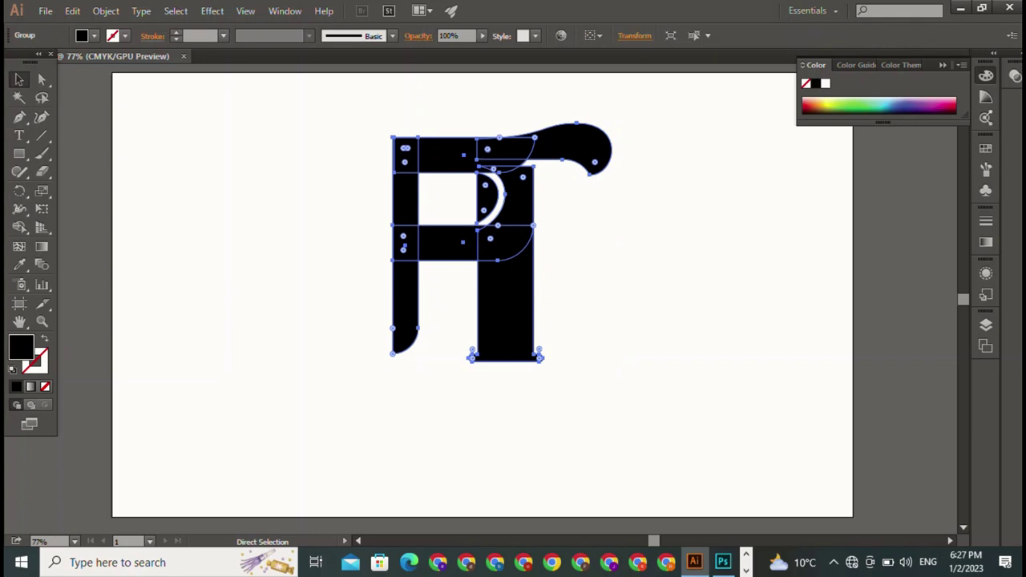
pyautogui.hotkey('ctrl', 'shift', 'a')
pyautogui.moveTo(449, 305); pyautogui.dragTo(460, 312)
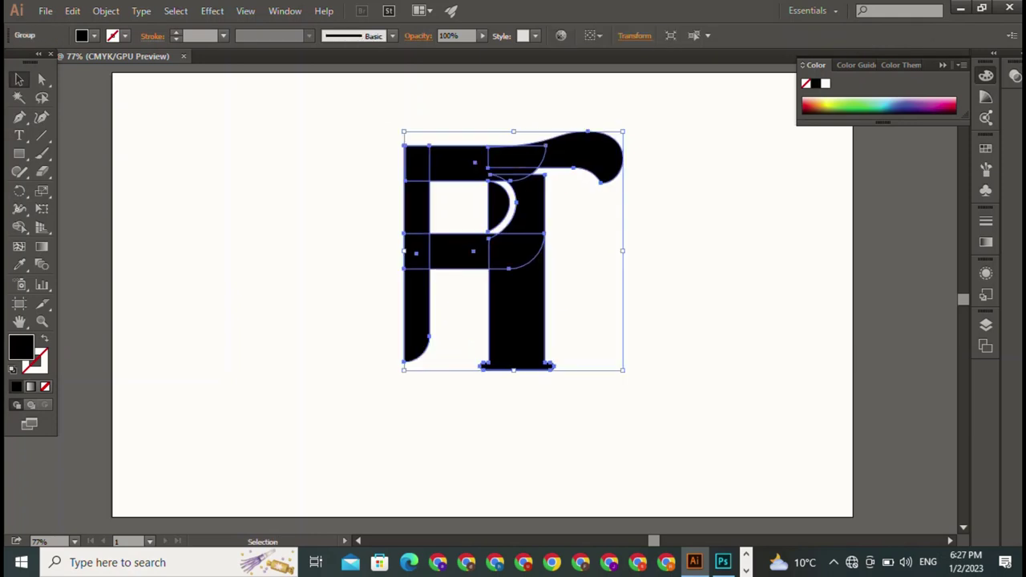
pyautogui.hotkey('ctrl', 'shift', 'a')
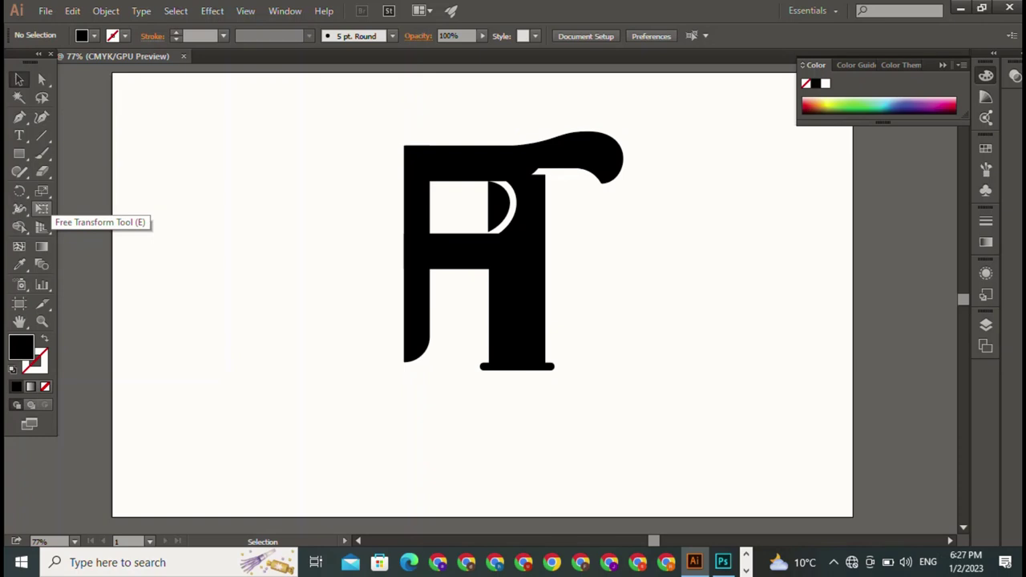
# Select the whole monogram and start dragging the T part right, away from the F.
pyautogui.hotkey('ctrl', 'a')
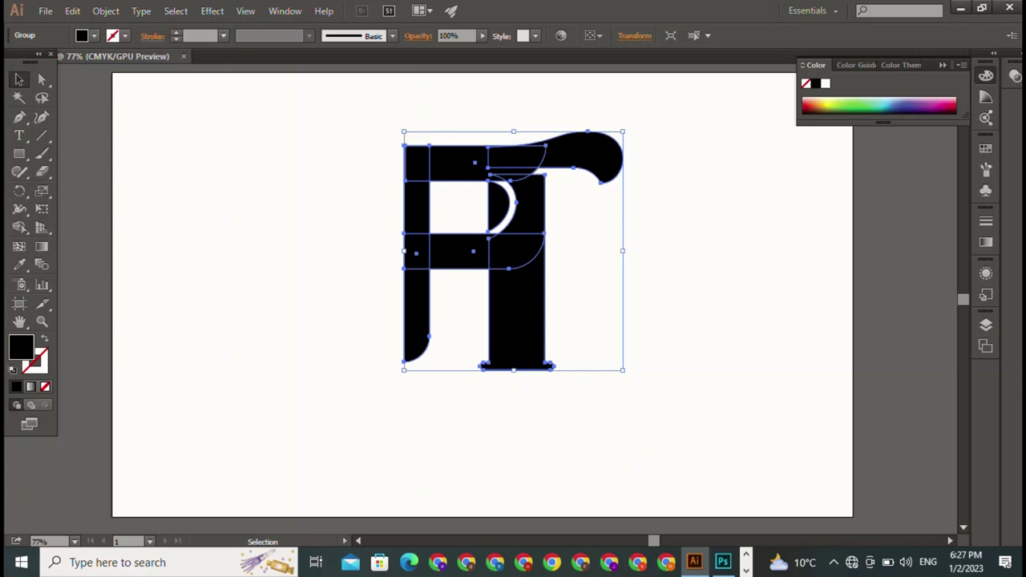
pyautogui.hotkey('ctrl', 'shift', 'a')
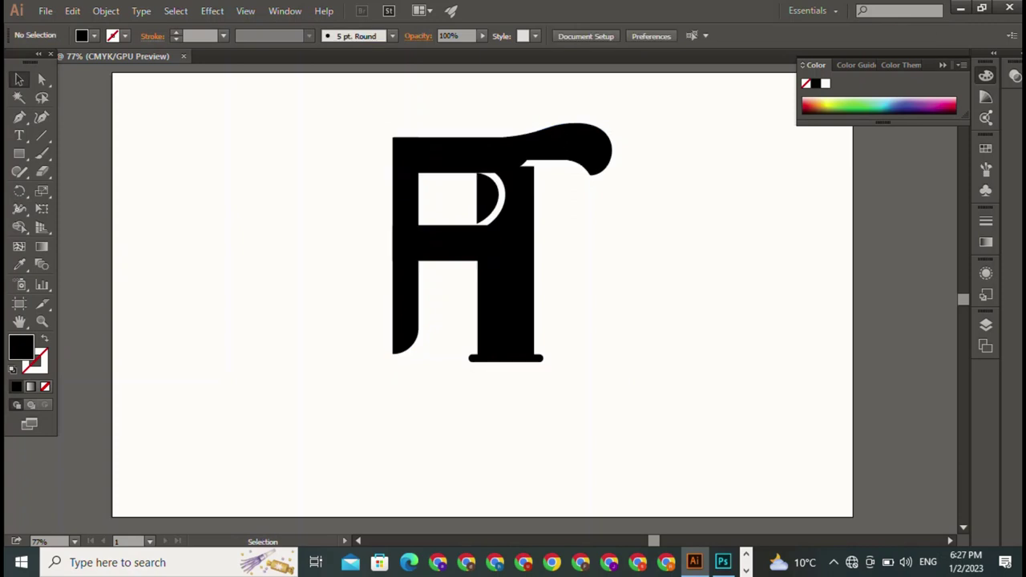
pyautogui.moveTo(505, 281)
pyautogui.mouseDown()
pyautogui.moveTo(516, 291)
pyautogui.moveTo(705, 312)
pyautogui.mouseUp()
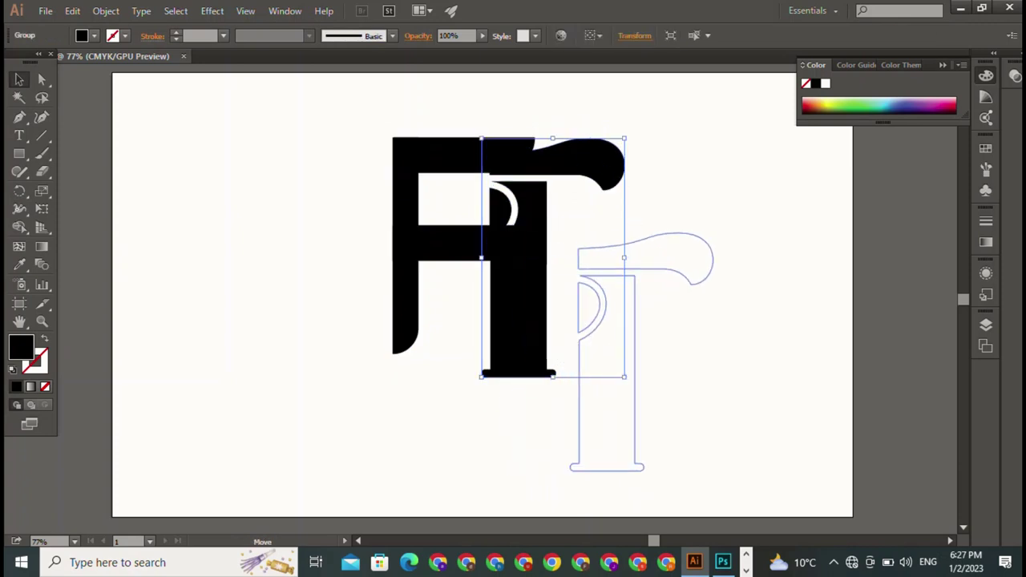
# Ungroup the T into a compound path and move it up beside the F.
pyautogui.rightClick(719, 307)
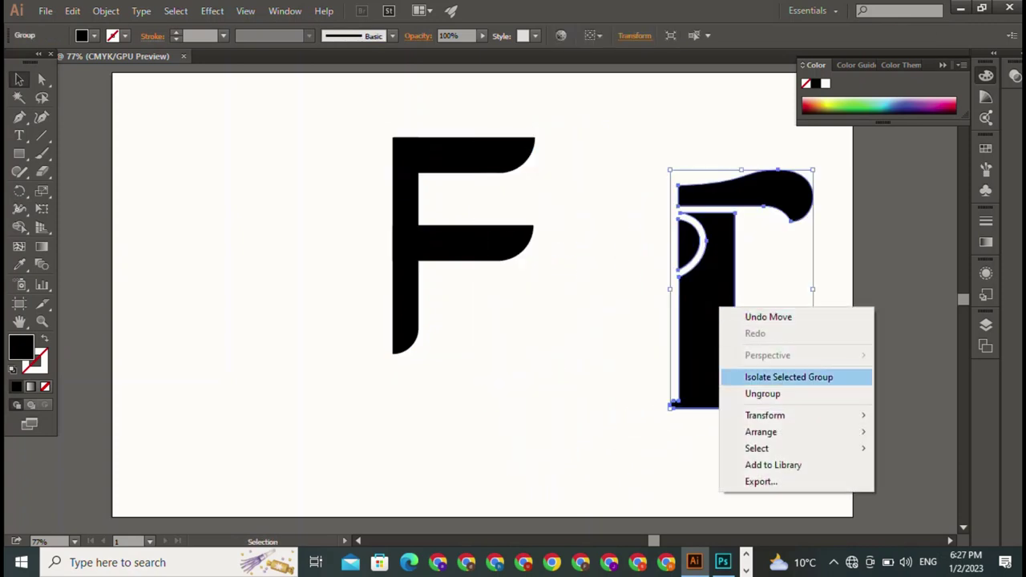
pyautogui.click(761, 392)
pyautogui.click(833, 465)
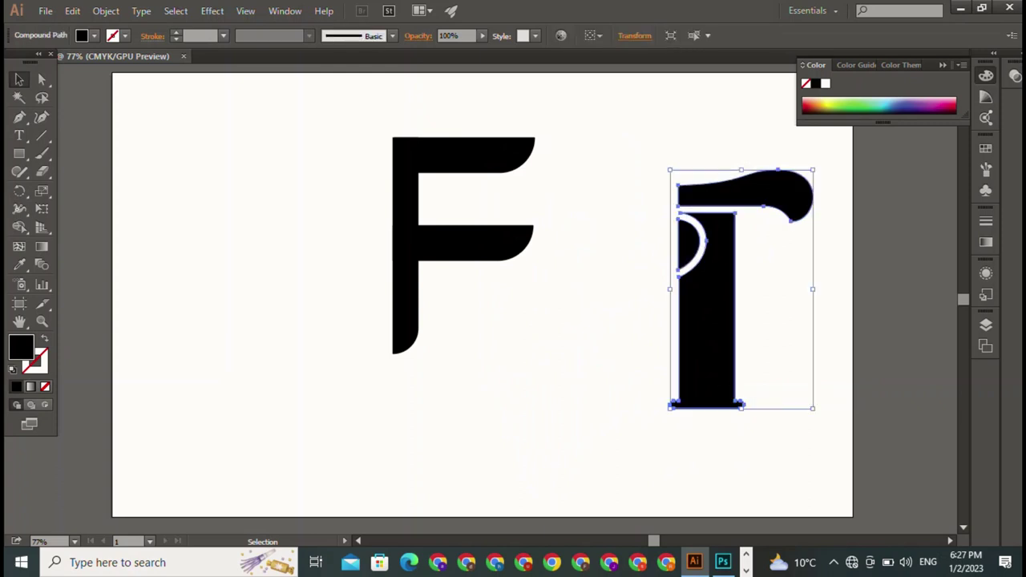
pyautogui.moveTo(705, 337); pyautogui.dragTo(712, 348)
pyautogui.rightClick(728, 242)
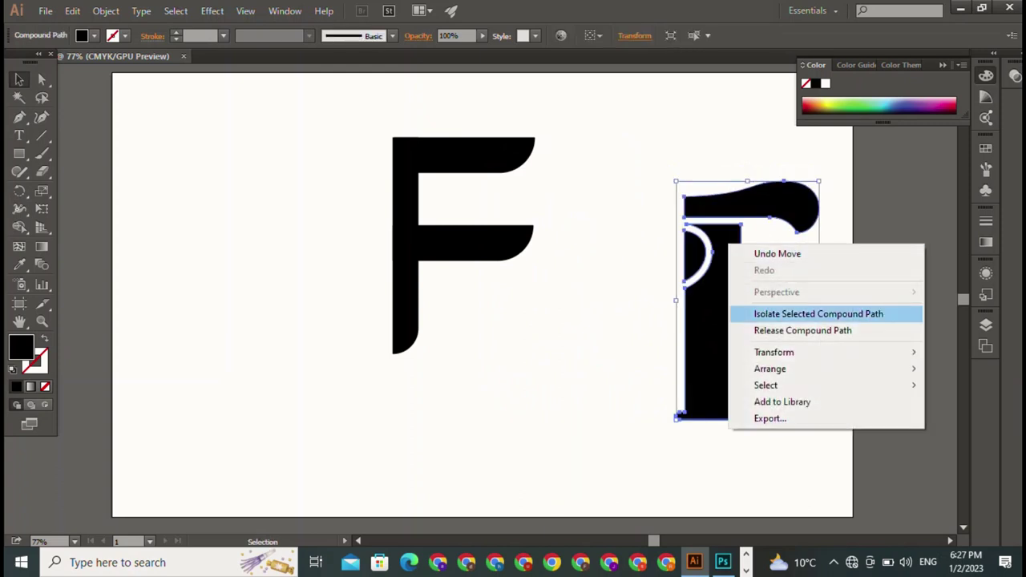
pyautogui.click(882, 361)
pyautogui.moveTo(713, 321); pyautogui.dragTo(657, 283)
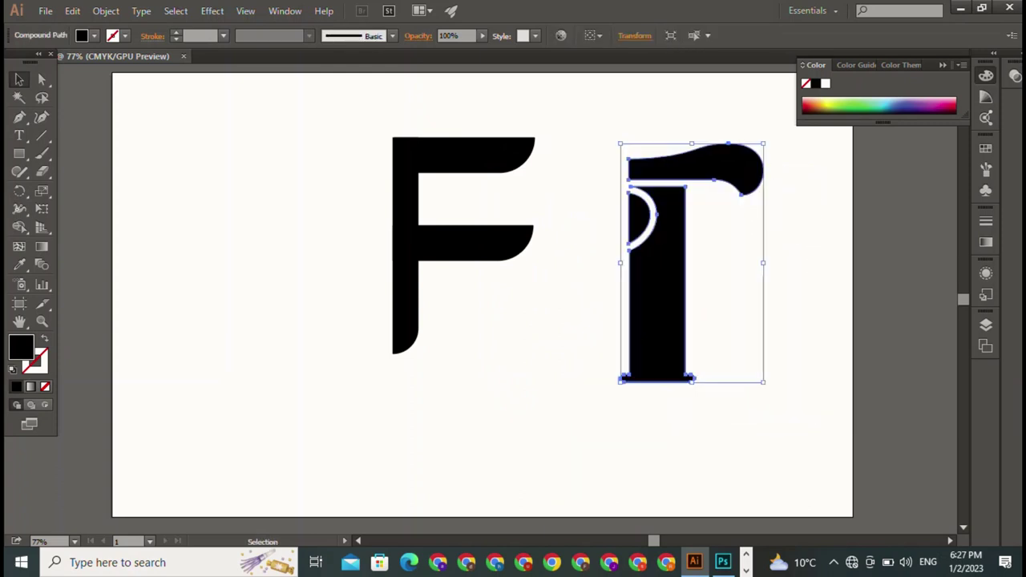
# Try expanding the T shape, then reselect the T compound path.
pyautogui.click(105, 10)
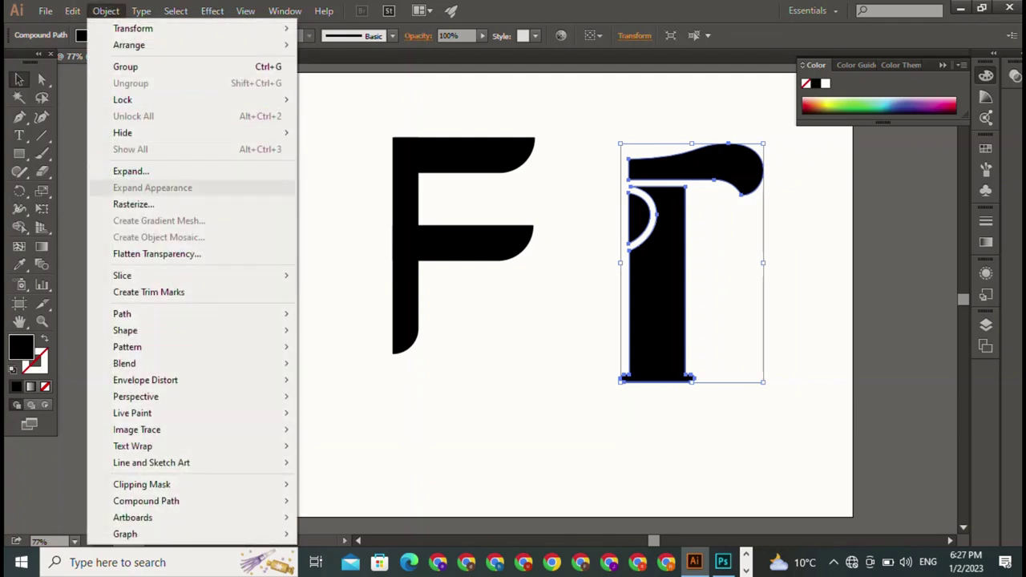
pyautogui.click(131, 170)
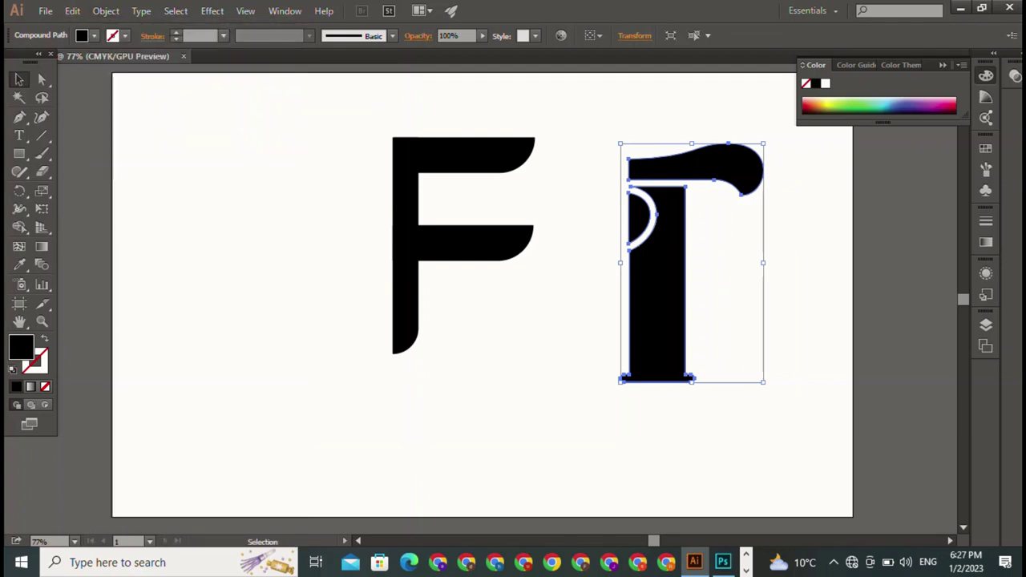
pyautogui.hotkey('ctrl', 'shift', 'a')
pyautogui.rightClick(651, 171)
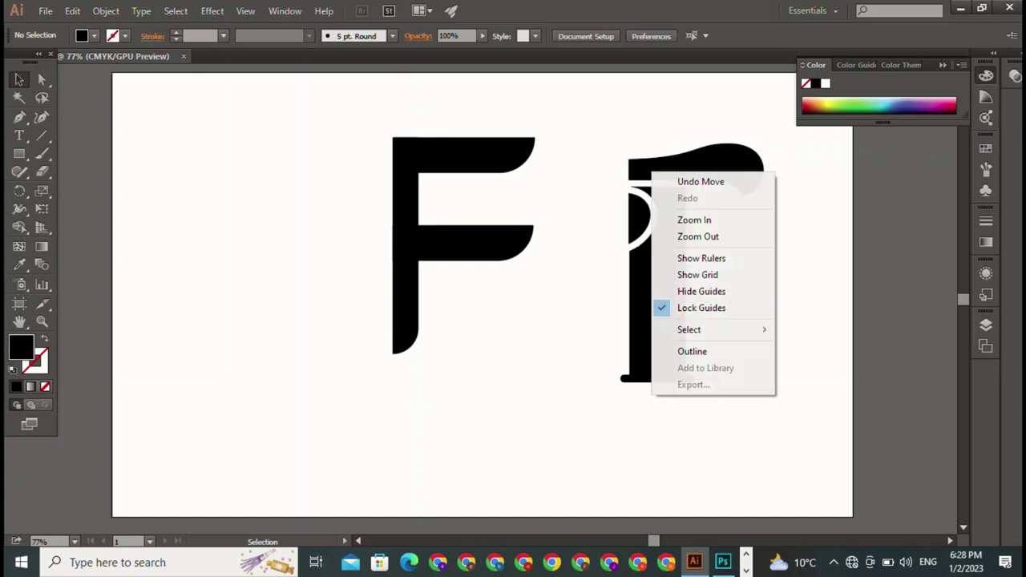
pyautogui.click(642, 272)
pyautogui.click(641, 273)
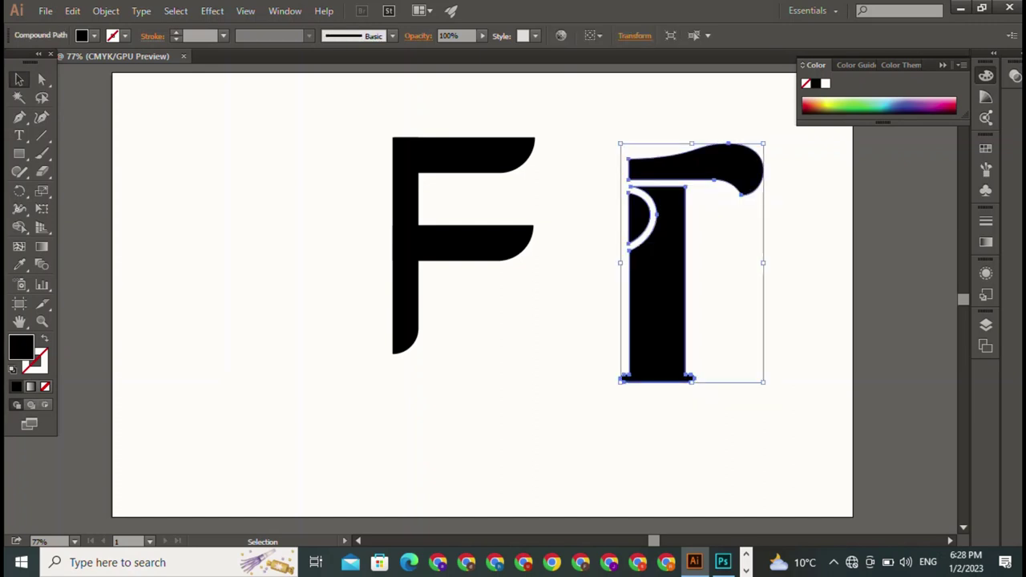
pyautogui.rightClick(654, 185)
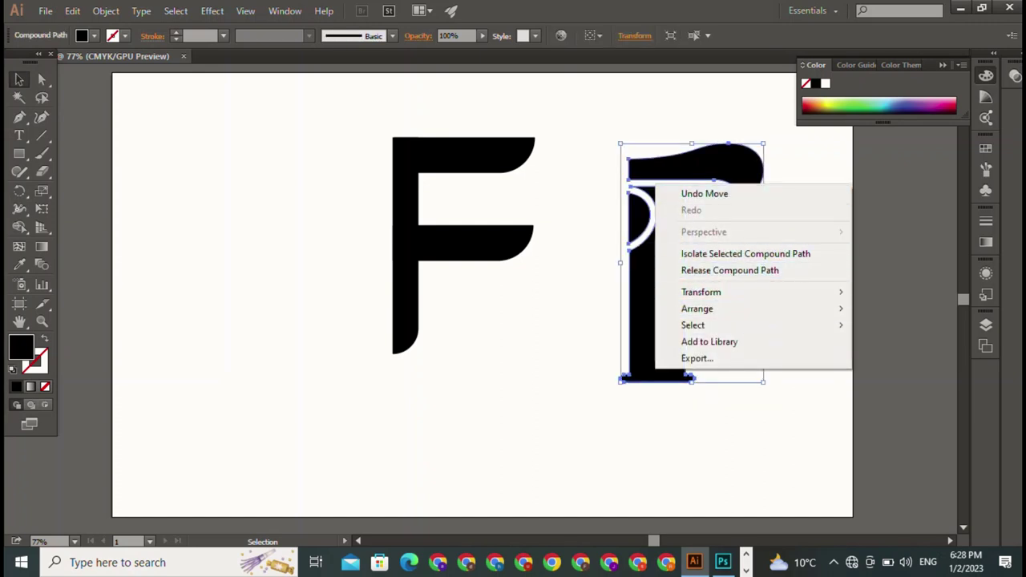
pyautogui.click(105, 11)
# Rasterize the T in CMYK at High (300 ppi) on a white background.
pyautogui.click(105, 10)
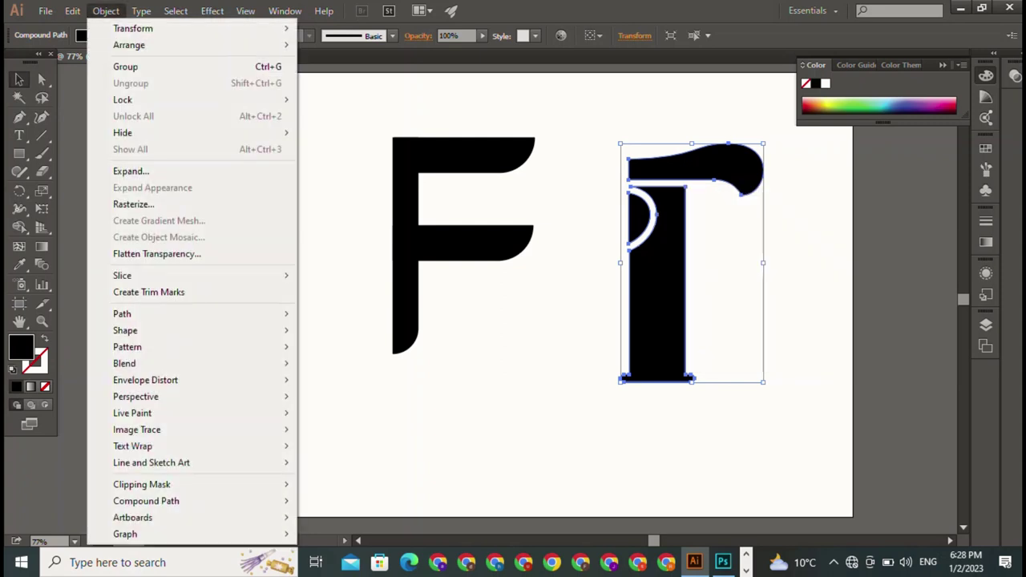
pyautogui.click(130, 171)
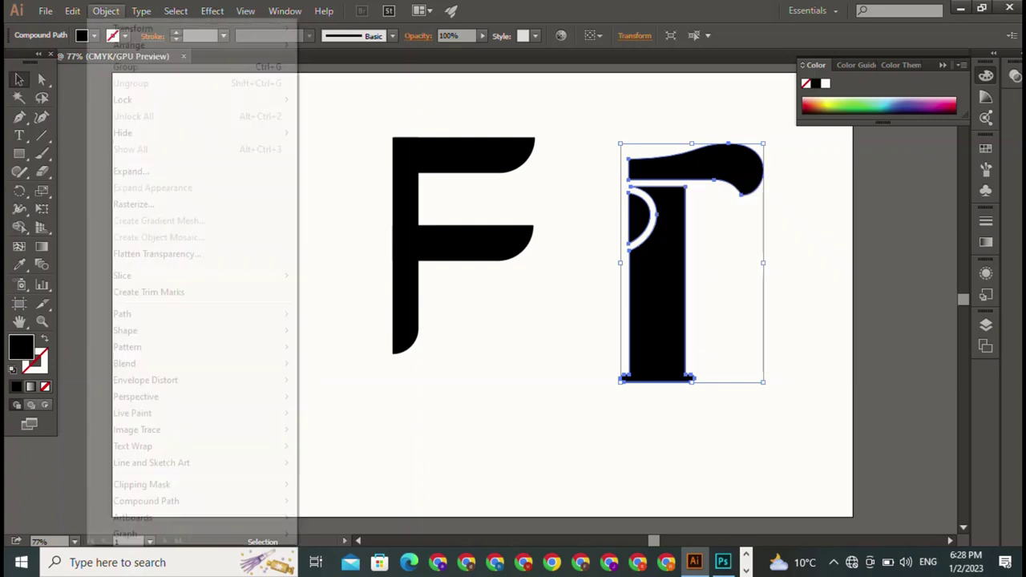
pyautogui.click(133, 204)
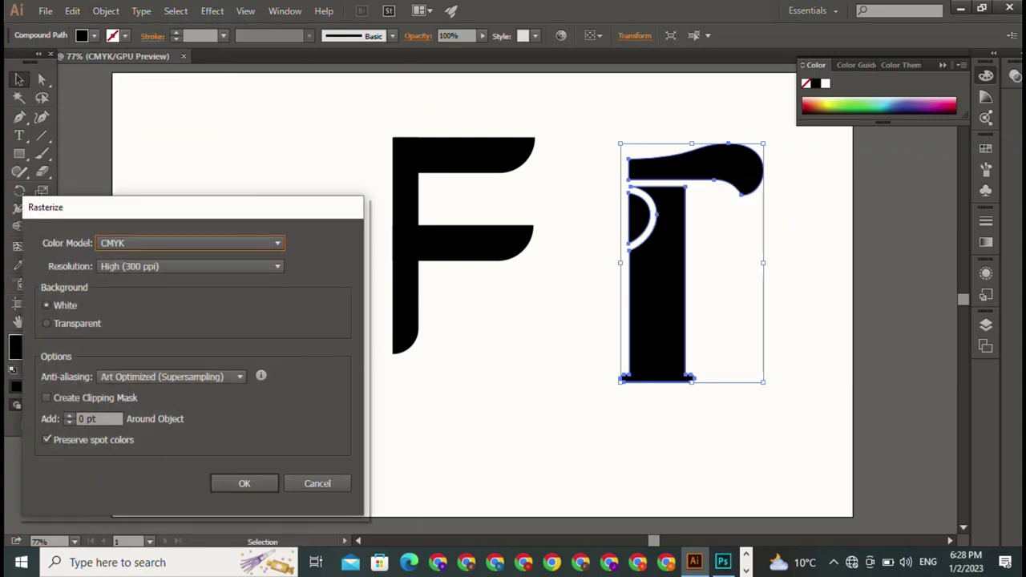
pyautogui.click(192, 243)
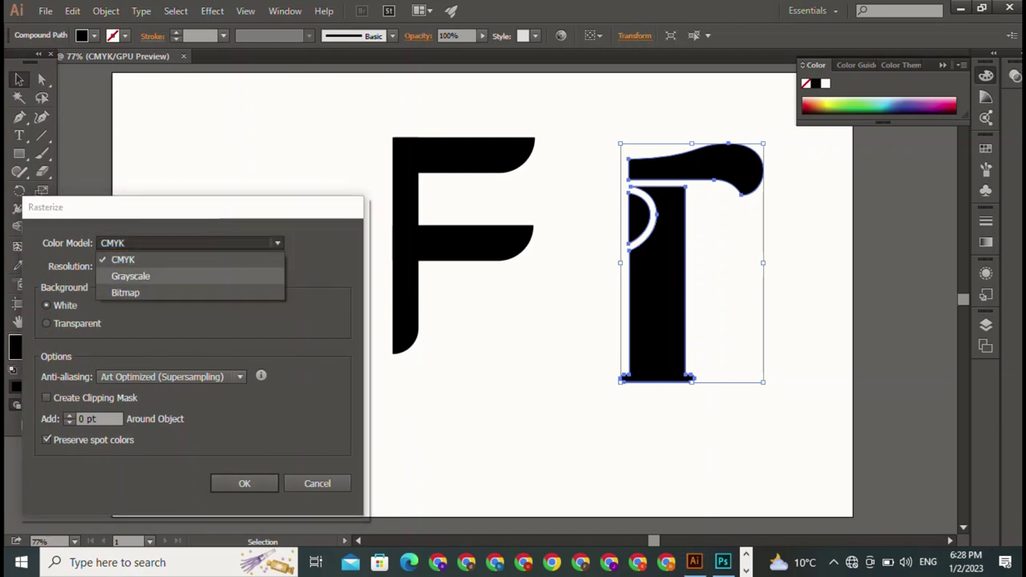
pyautogui.click(123, 260)
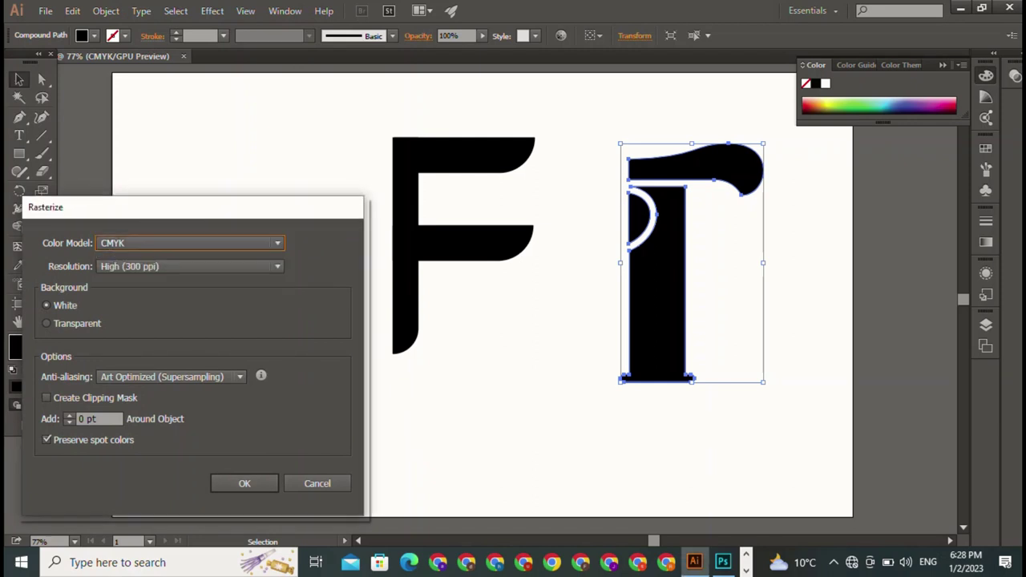
pyautogui.press('Return')
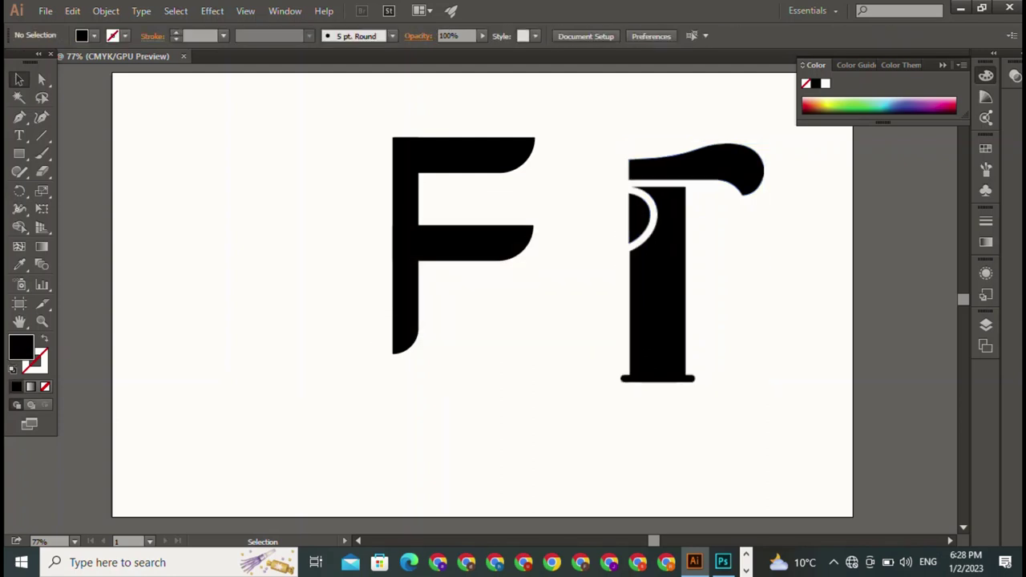
pyautogui.moveTo(658, 304); pyautogui.dragTo(675, 354)
pyautogui.rightClick(635, 311)
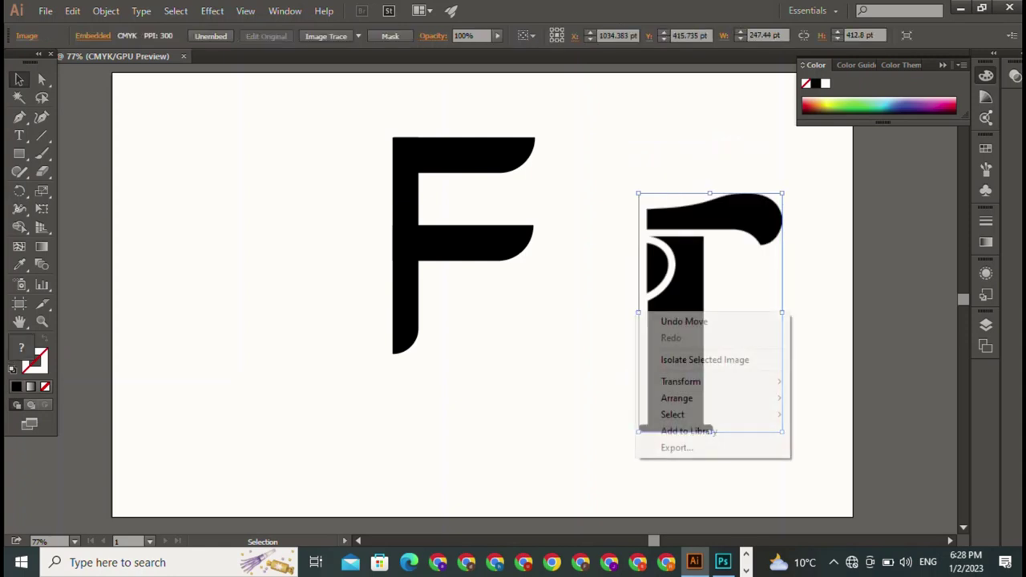
pyautogui.rightClick(681, 251)
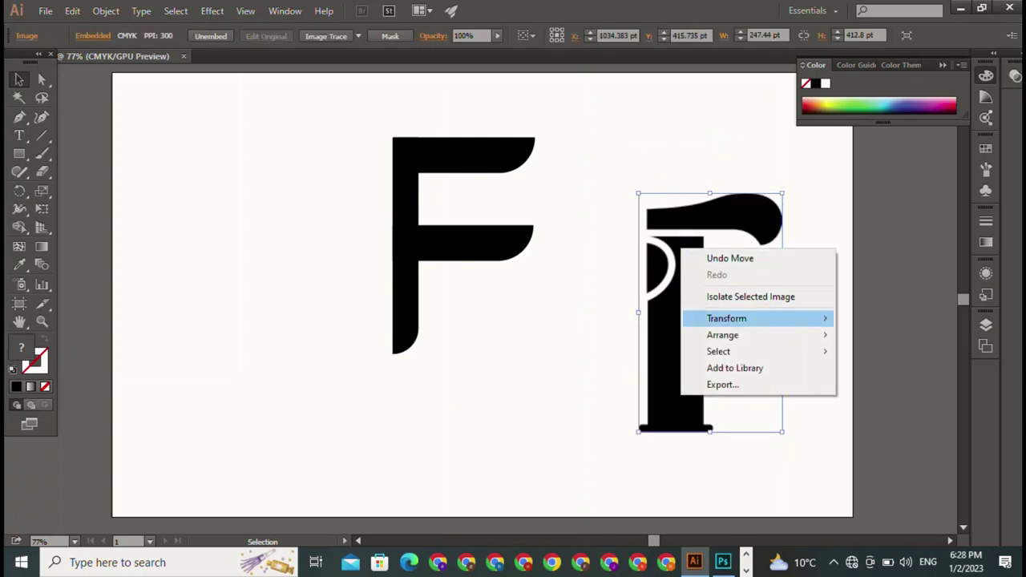
pyautogui.press('Escape')
pyautogui.moveTo(674, 345)
pyautogui.mouseDown()
pyautogui.moveTo(596, 335)
pyautogui.moveTo(526, 274)
pyautogui.mouseUp()
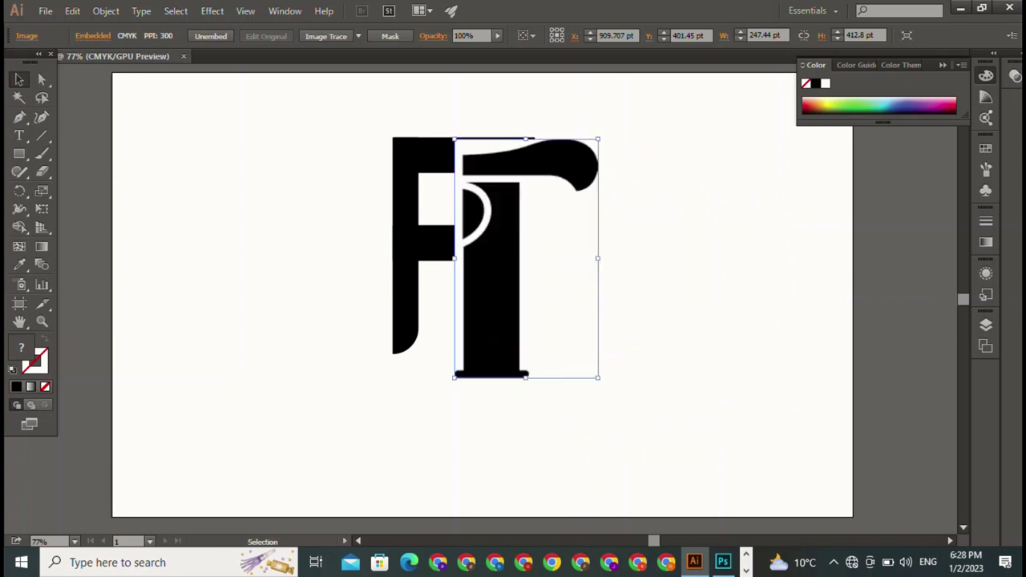
pyautogui.hotkey('ctrl', 'shift', 'a')
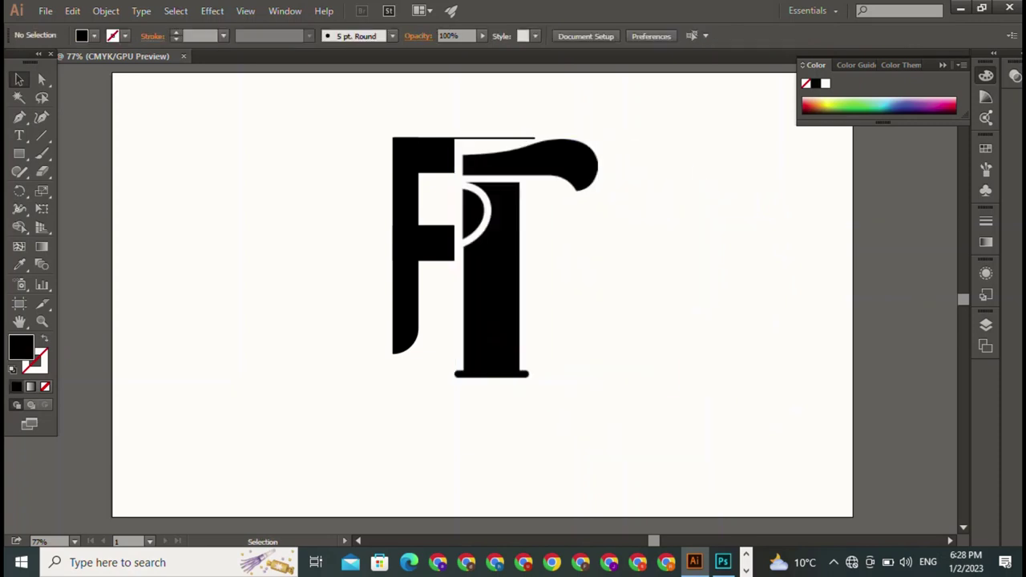
pyautogui.moveTo(531, 168); pyautogui.dragTo(725, 418)
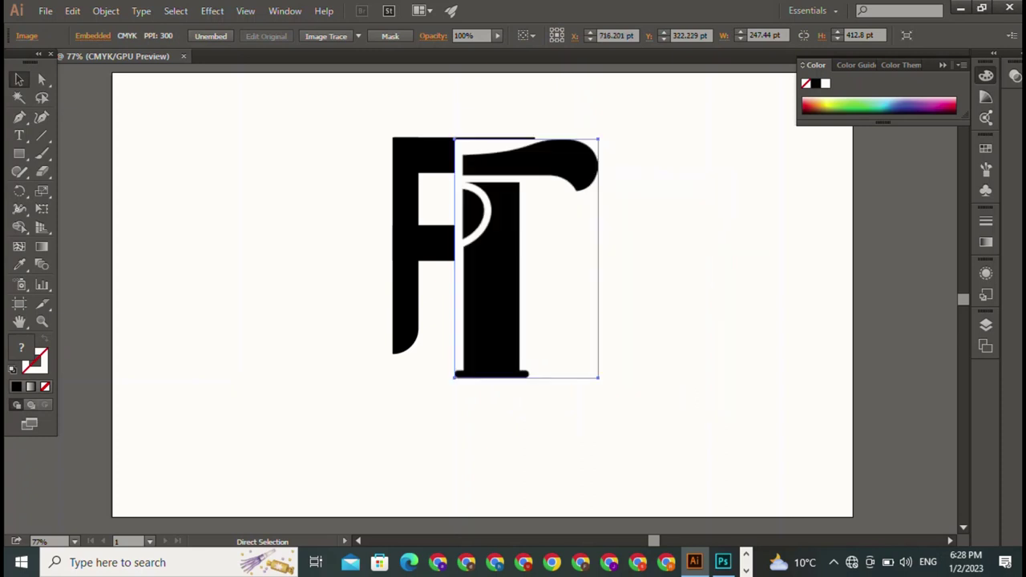
pyautogui.moveTo(513, 256); pyautogui.dragTo(681, 260)
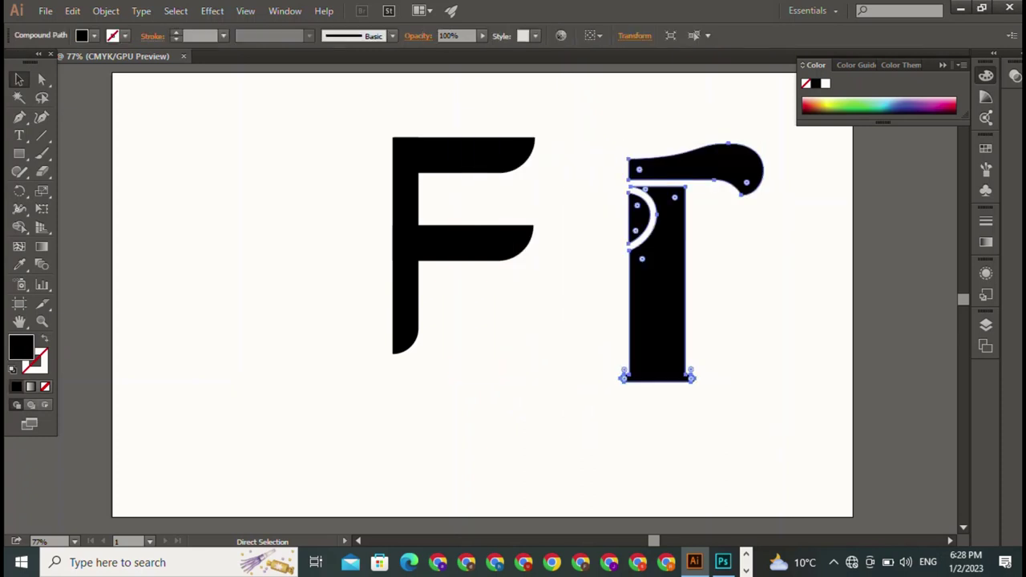
# Slide the T left over the F's right side so its arm merges with the F's top.
pyautogui.hotkey('ctrl', 'shift', 'a')
pyautogui.moveTo(657, 280)
pyautogui.mouseDown()
pyautogui.moveTo(544, 310)
pyautogui.moveTo(425, 245)
pyautogui.moveTo(559, 251)
pyautogui.moveTo(519, 254)
pyautogui.mouseUp()
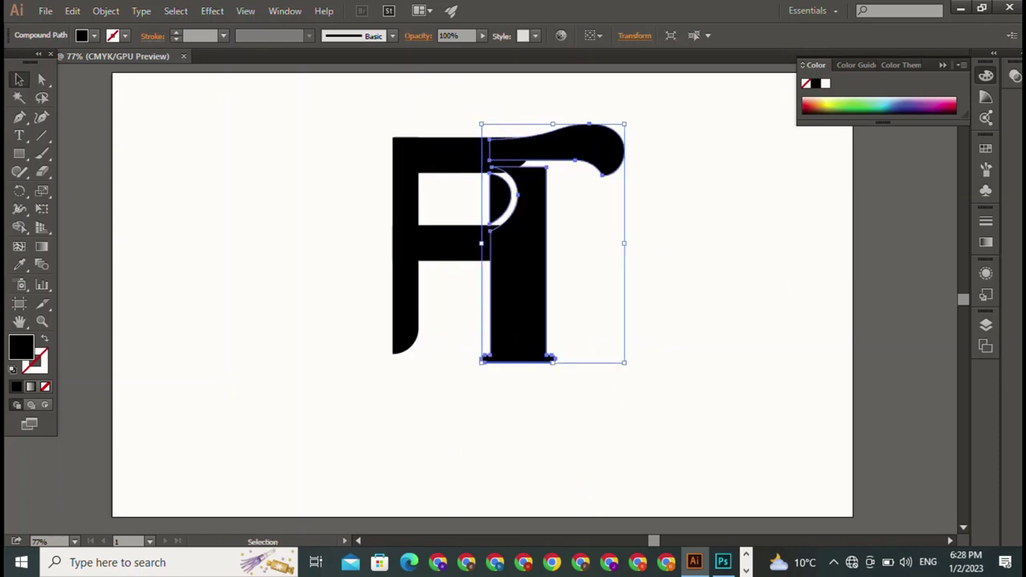
pyautogui.hotkey('ctrl', 'shift', 'a')
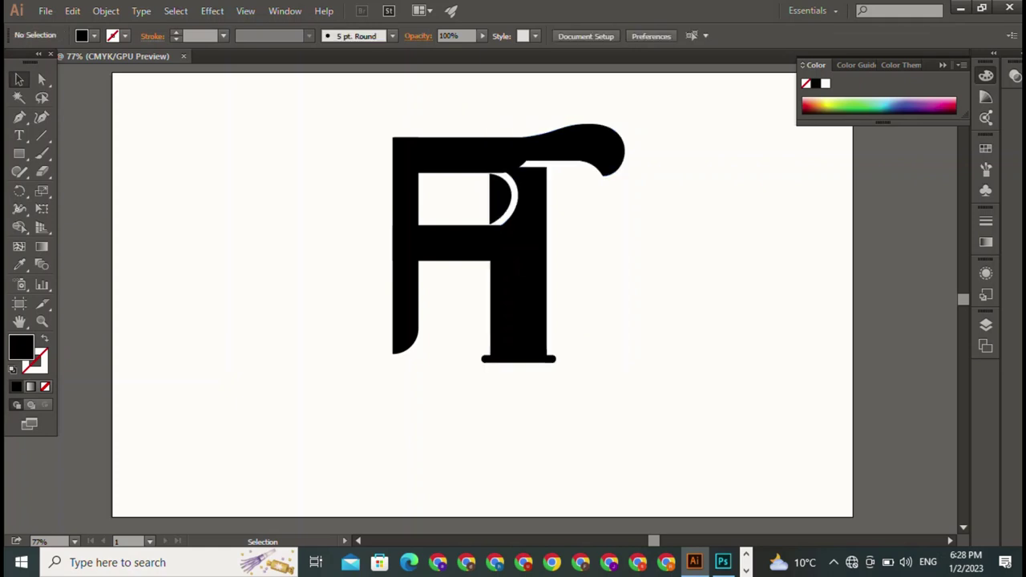
pyautogui.moveTo(519, 265)
pyautogui.mouseDown()
pyautogui.moveTo(478, 266)
pyautogui.moveTo(508, 267)
pyautogui.mouseUp()
pyautogui.hotkey('ctrl', 'shift', 'a')
pyautogui.hotkey('ctrl', 'shift', 'a')
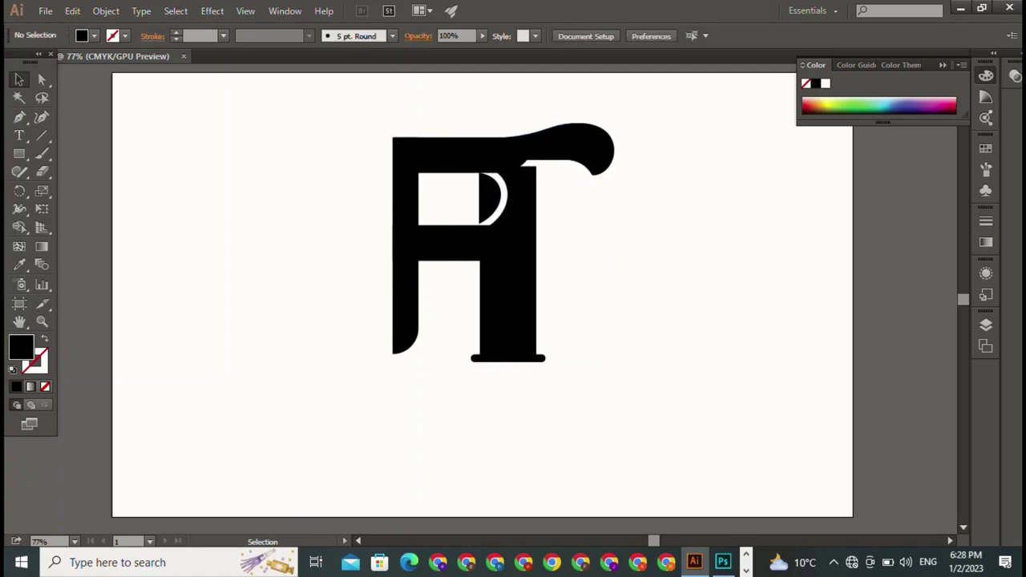
# Select the F's stem and both bars and stretch them down to the T's base.
pyautogui.moveTo(355, 293); pyautogui.dragTo(561, 363)
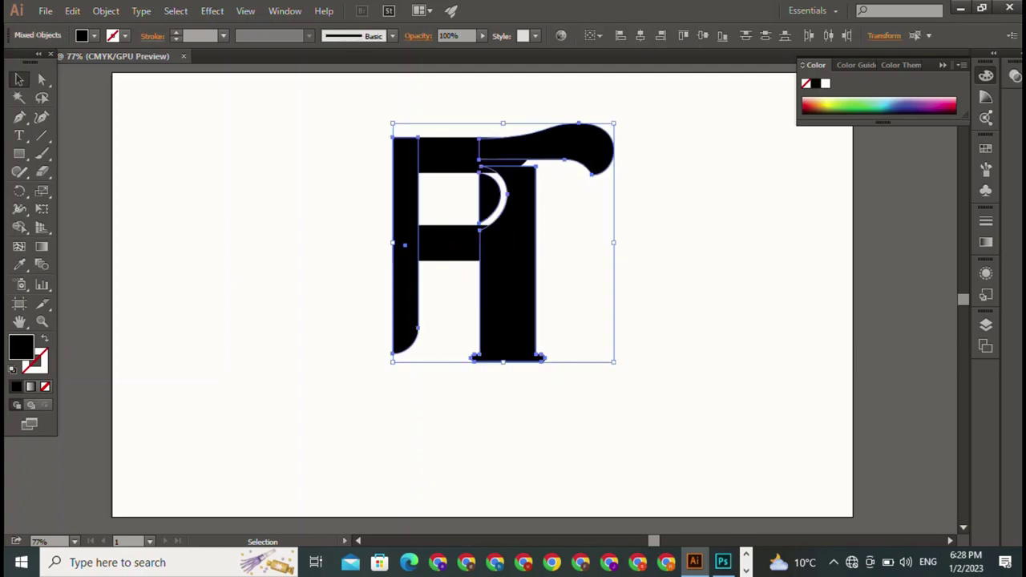
pyautogui.hotkey('ctrl', 'shift', 'a')
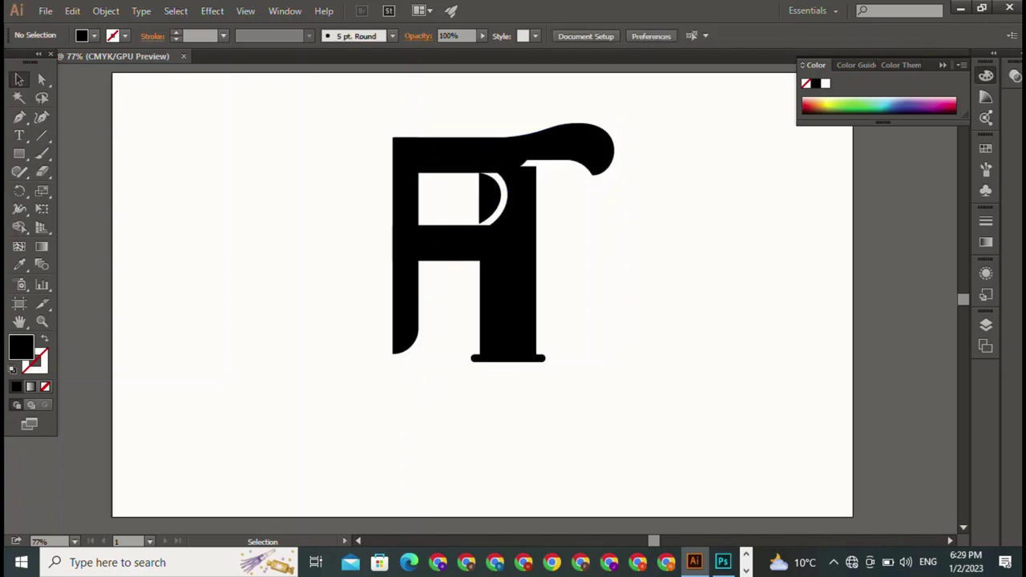
pyautogui.click(405, 240)
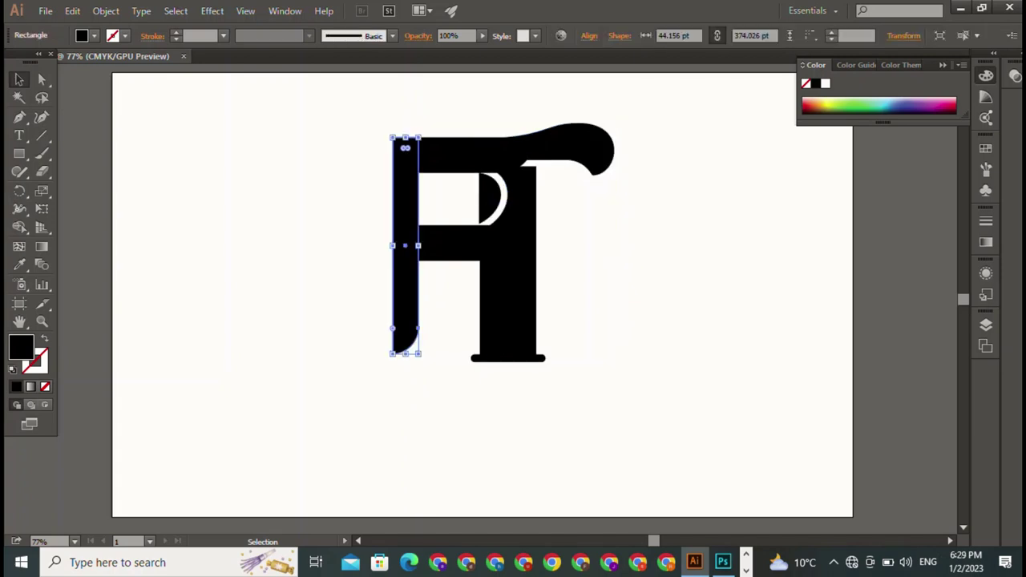
pyautogui.moveTo(376, 111); pyautogui.dragTo(466, 275)
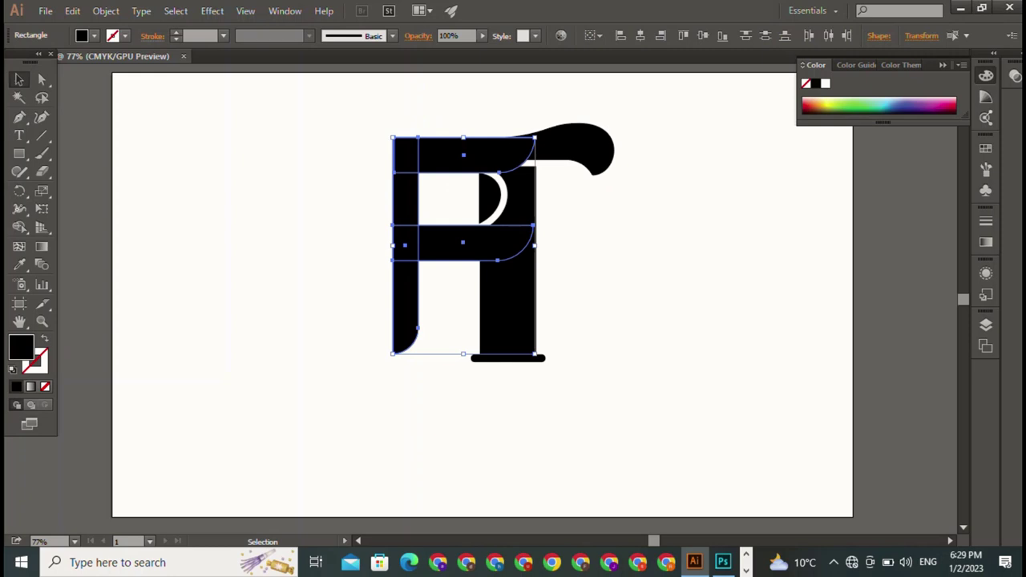
pyautogui.press('a')
pyautogui.press('v')
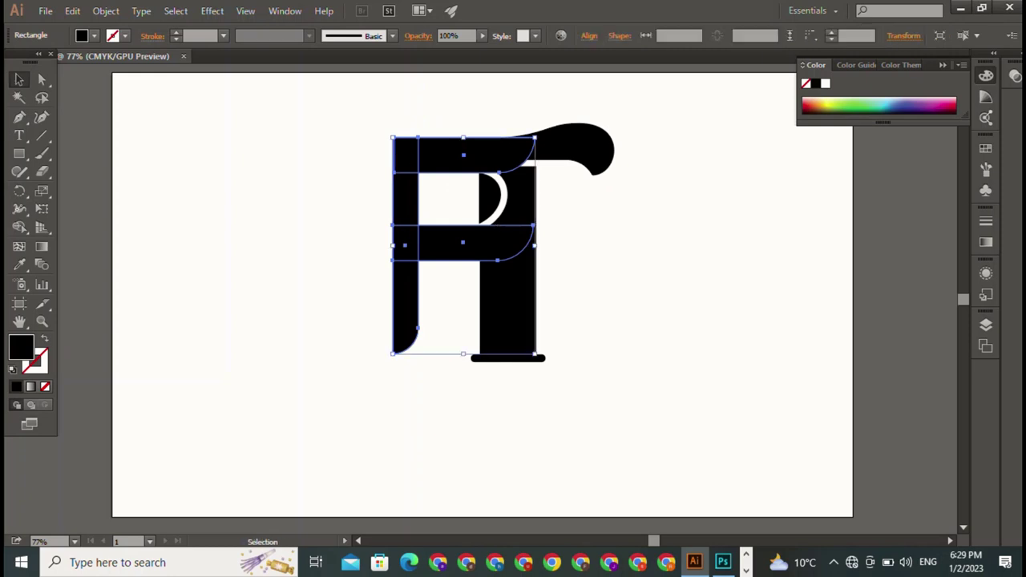
pyautogui.moveTo(463, 353); pyautogui.dragTo(463, 361)
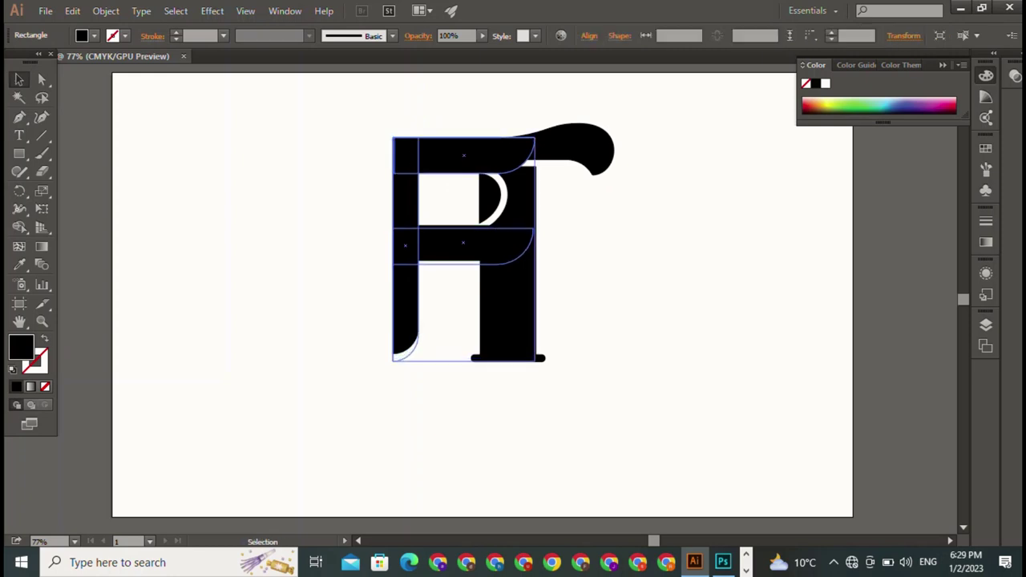
pyautogui.hotkey('ctrl', 'shift', 'a')
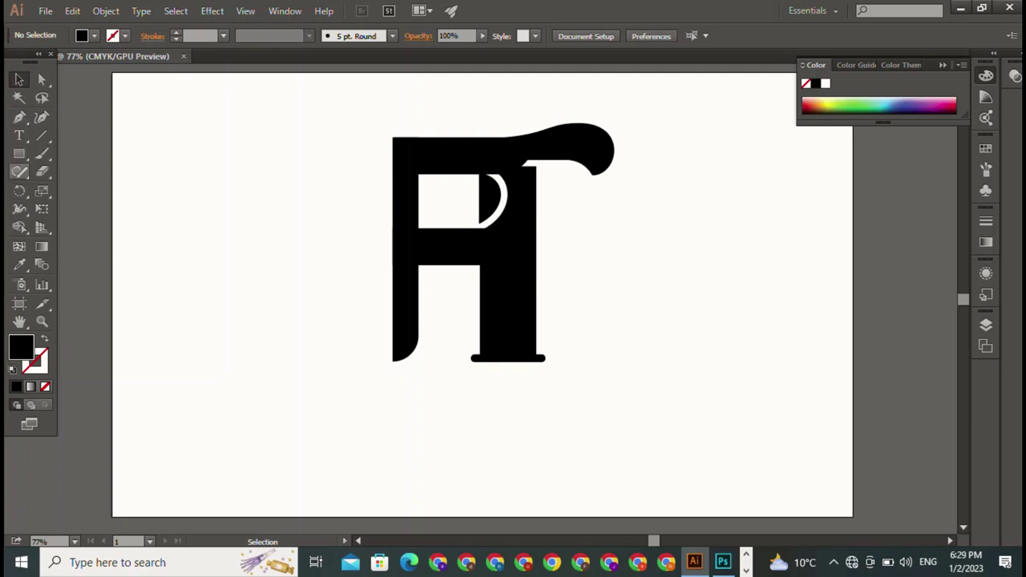
pyautogui.click(19, 153)
# Draw a thin bar along the letters' base and nudge it two steps down for a small gap.
pyautogui.moveTo(322, 357); pyautogui.dragTo(659, 360)
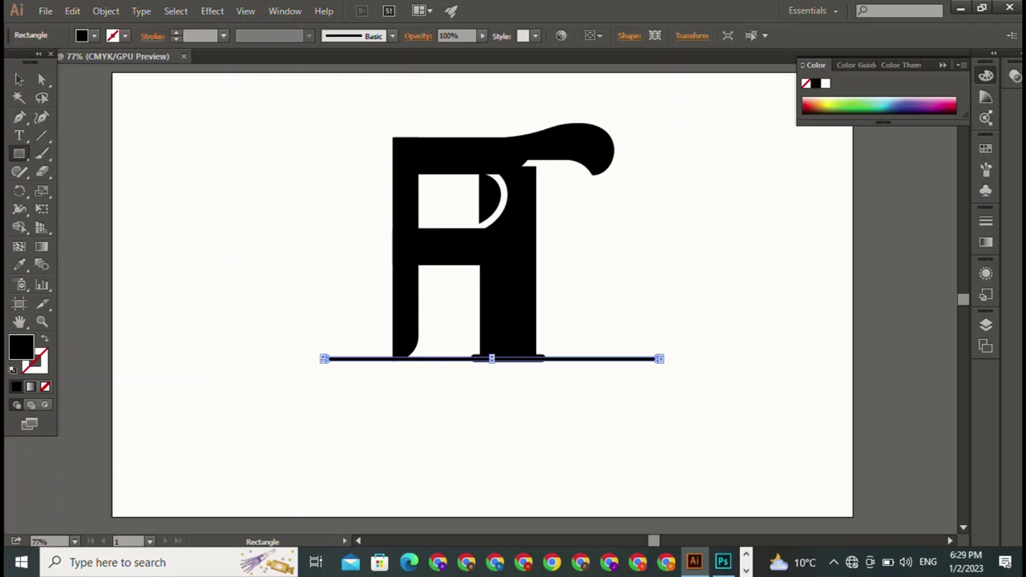
pyautogui.press('v')
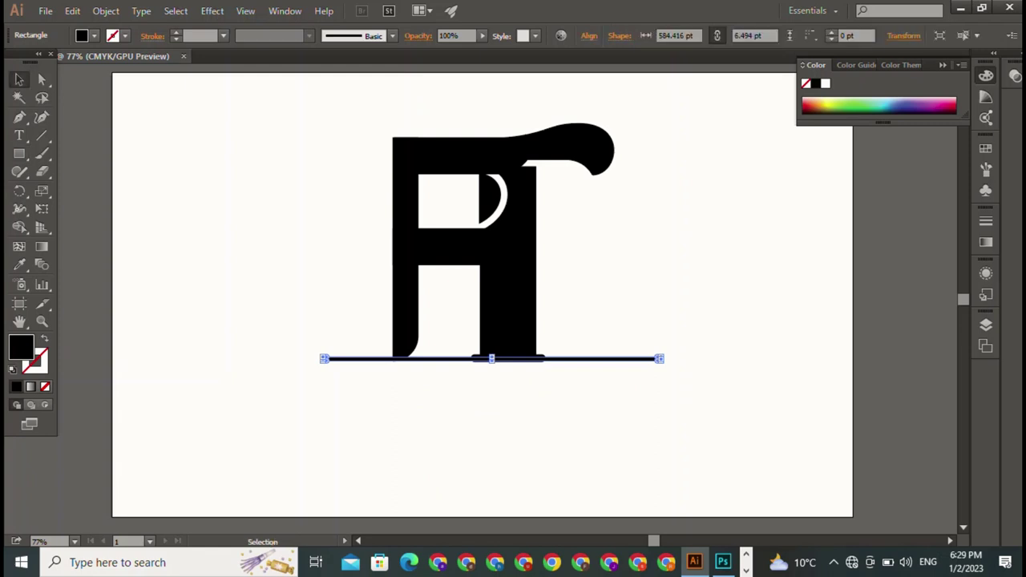
pyautogui.press('Down')
pyautogui.press('Down')
pyautogui.press('Down')
pyautogui.press('Down')
pyautogui.press('Down')
pyautogui.press('Down')
pyautogui.press('Down')
pyautogui.press('Down')
pyautogui.press('Down')
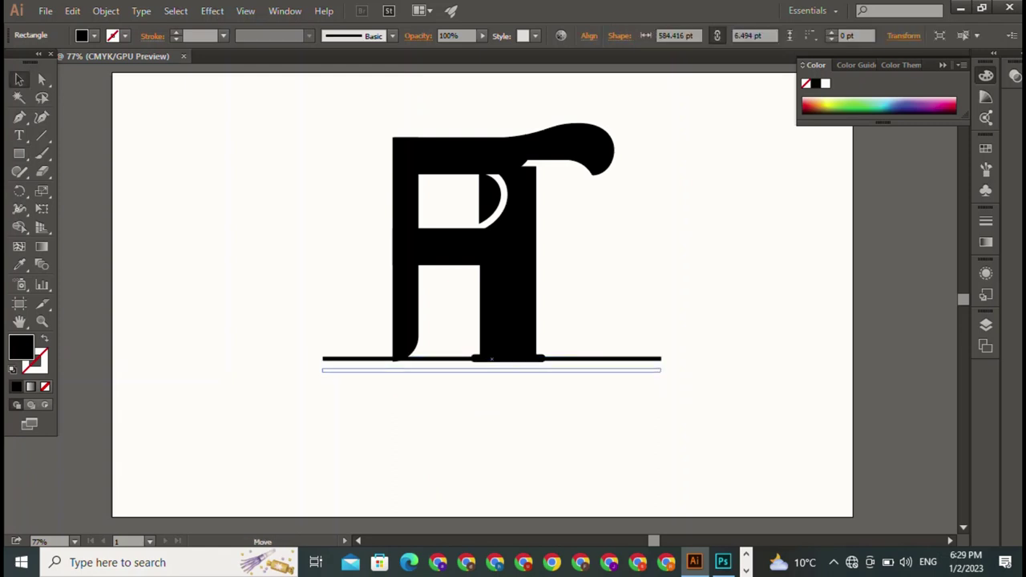
pyautogui.press('Down')
pyautogui.press('Down')
pyautogui.press('Down')
pyautogui.hotkey('ctrl', 'shift', 'a')
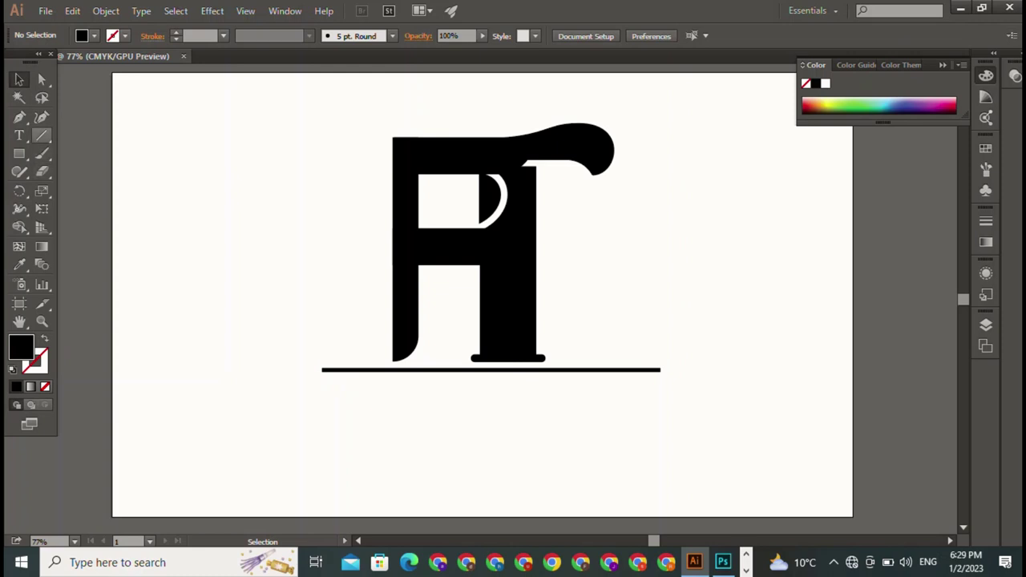
# Type the tagline 'SPECIALFOR U' at the top-left and scale it up to 48.75 pt.
pyautogui.click(19, 136)
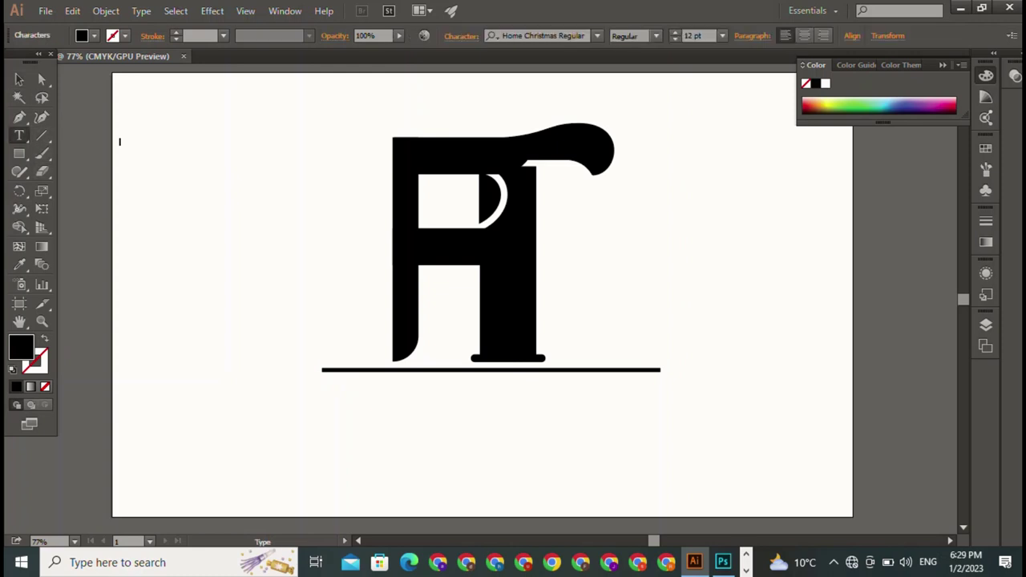
pyautogui.write('AP')
pyautogui.write('E')
pyautogui.press('BackSpace')
pyautogui.press('BackSpace')
pyautogui.press('BackSpace')
pyautogui.write('s')
pyautogui.write('P')
pyautogui.write('l')
pyautogui.write('c')
pyautogui.write('il')
pyautogui.write('f')
pyautogui.write('or u')
pyautogui.click(20, 79)
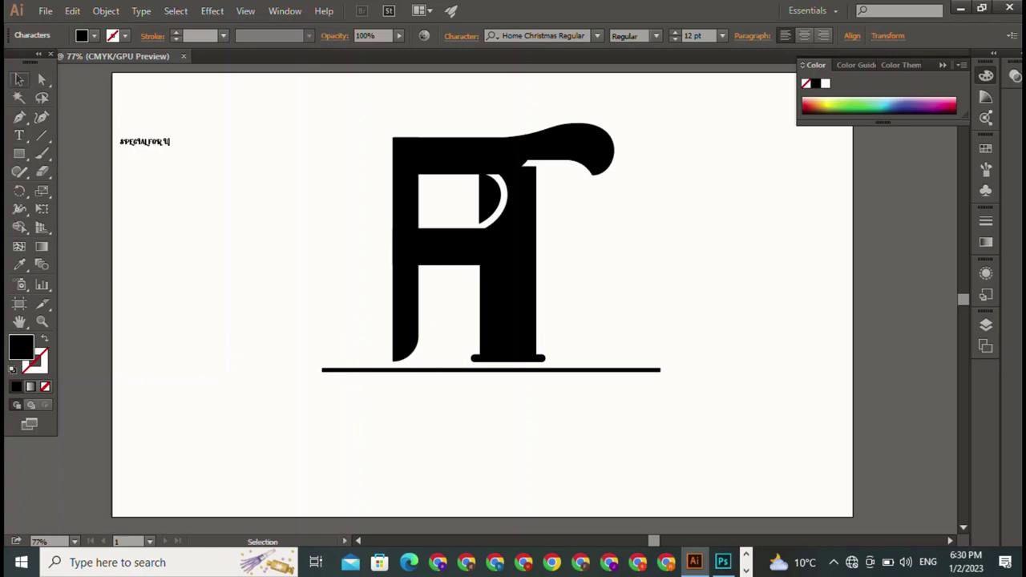
pyautogui.moveTo(169, 147)
pyautogui.mouseDown()
pyautogui.moveTo(326, 206)
pyautogui.moveTo(380, 176)
pyautogui.mouseUp()
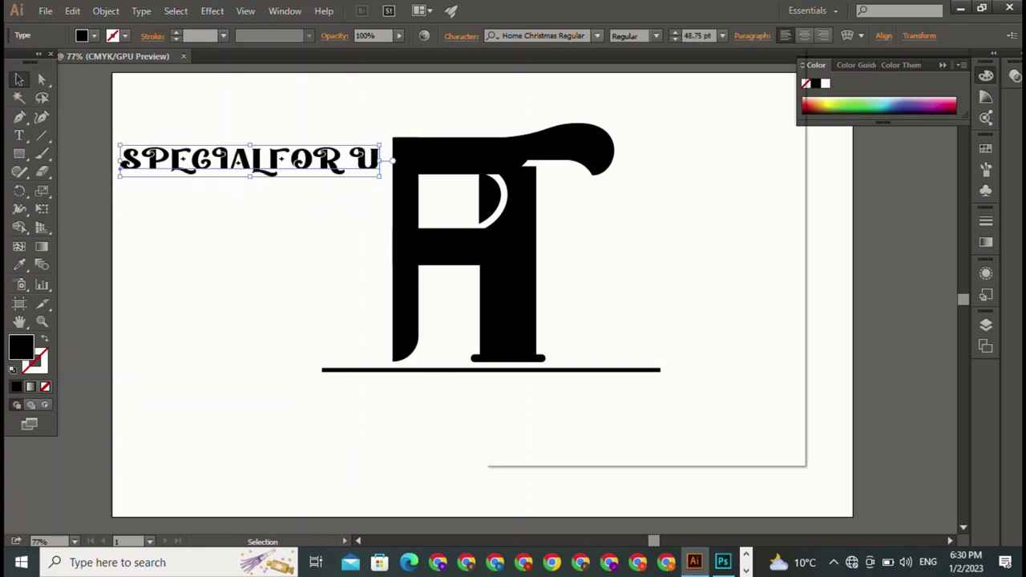
# Change the tagline font to Letter Gothic Std after briefly trying Lithos Pro.
pyautogui.click(596, 35)
pyautogui.press('Down')
pyautogui.press('Down')
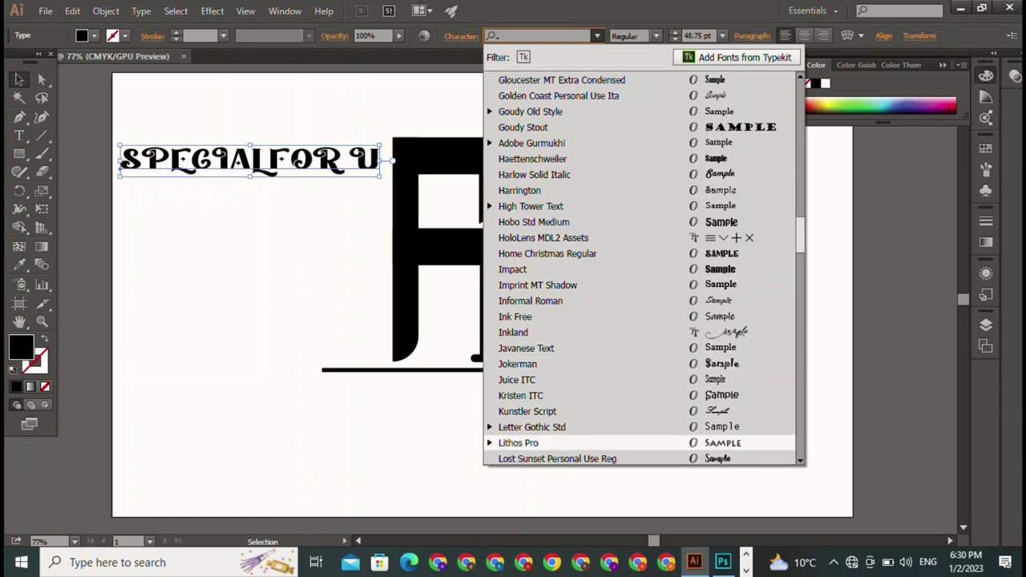
pyautogui.press('Return')
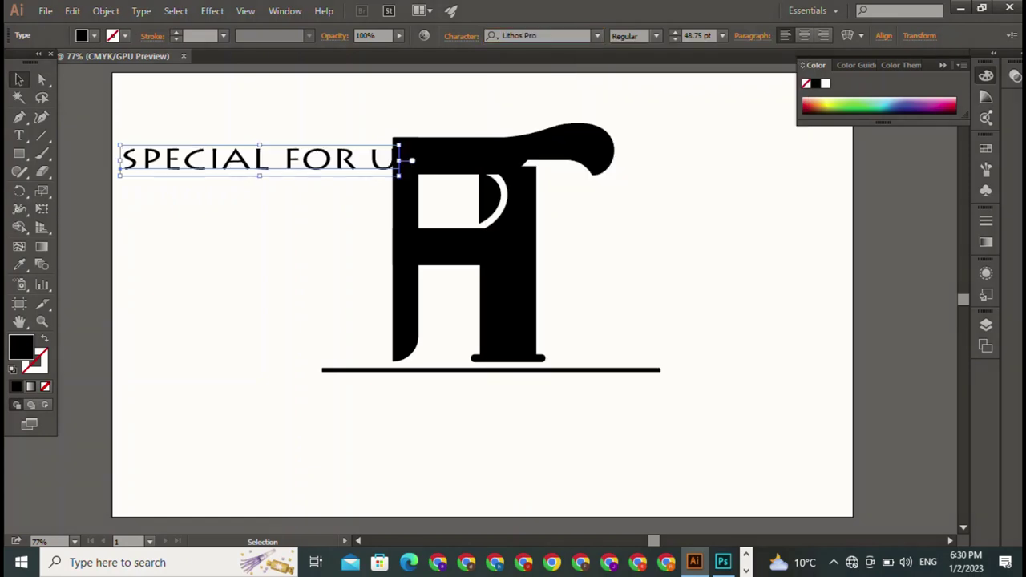
pyautogui.click(597, 36)
pyautogui.press('Down')
pyautogui.press('Down')
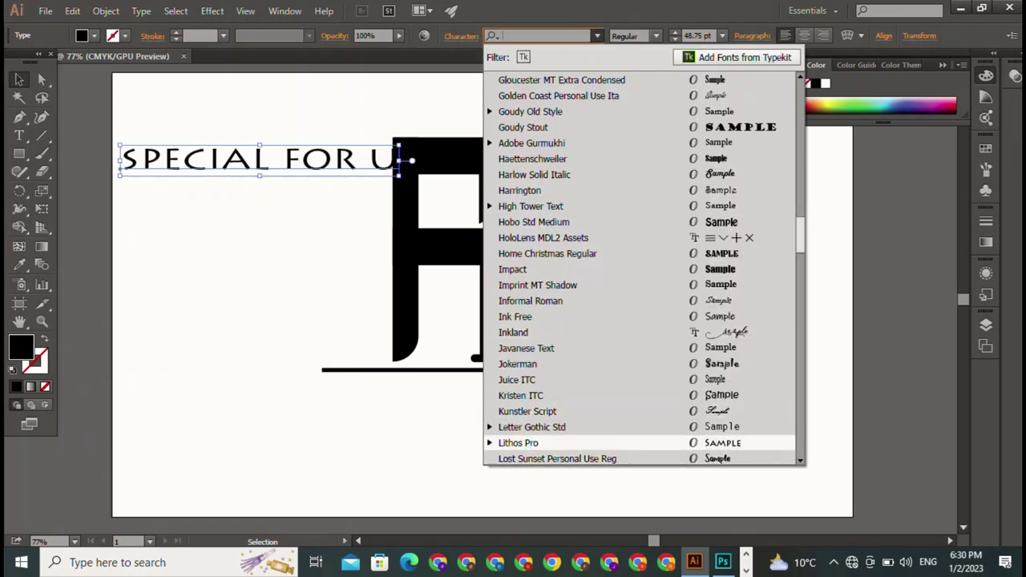
pyautogui.scroll(-2, 644, 269)
pyautogui.press('Up')
pyautogui.press('Up')
pyautogui.press('Down')
pyautogui.press('Return')
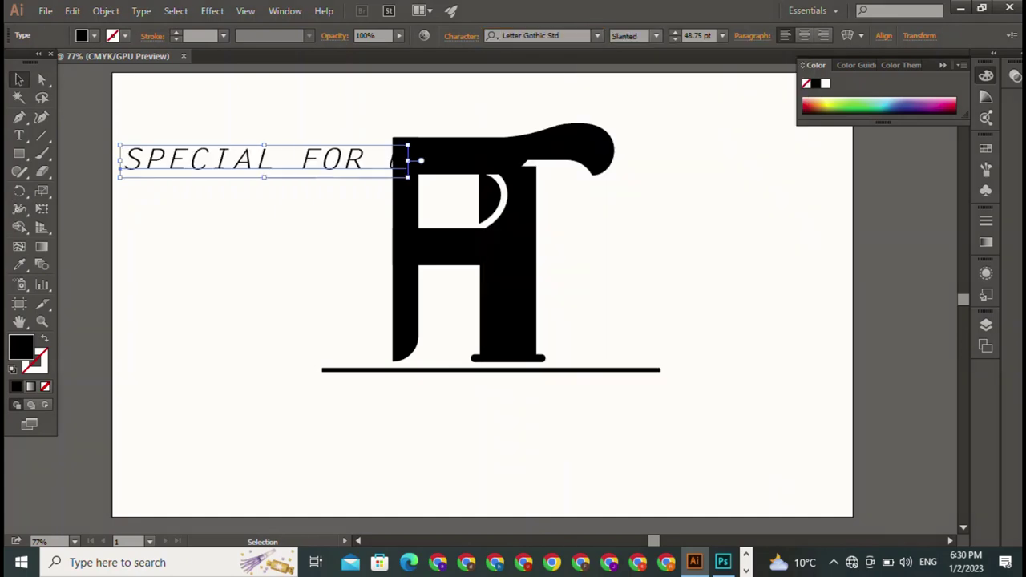
# Set the tagline style to Medium and centre it just below the baseline bar.
pyautogui.click(656, 35)
pyautogui.click(634, 66)
pyautogui.press('Up')
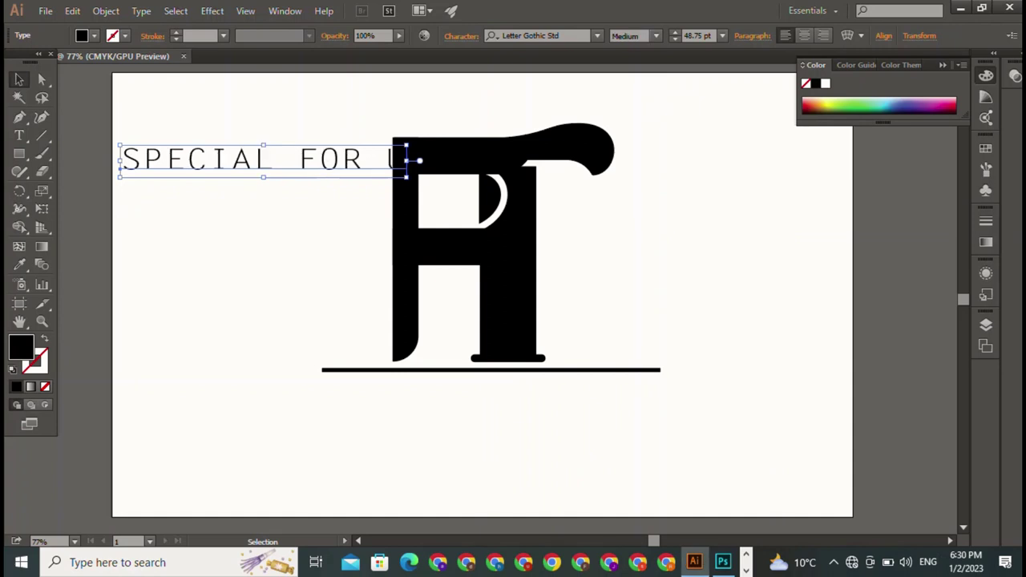
pyautogui.moveTo(265, 160); pyautogui.dragTo(486, 395)
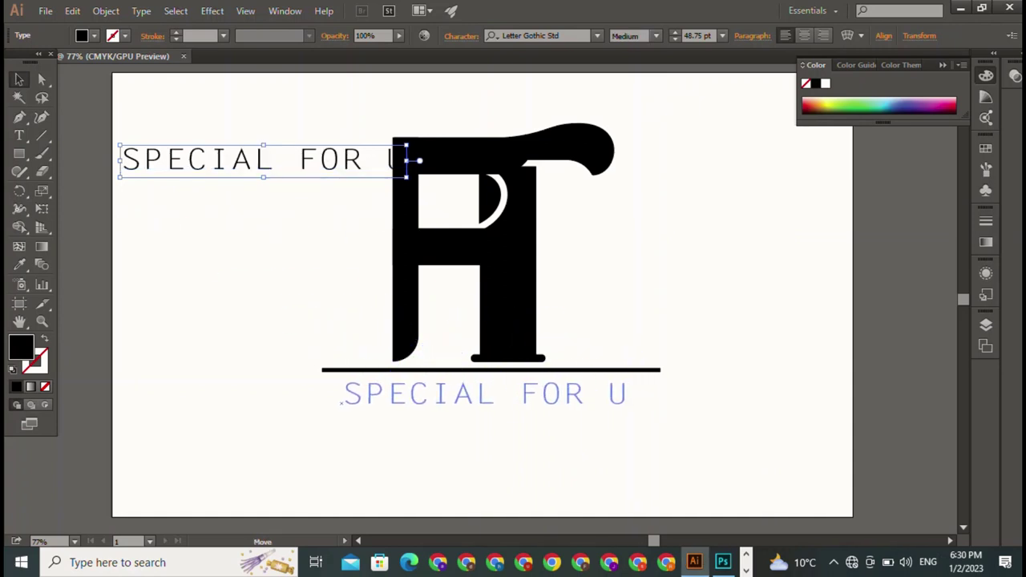
pyautogui.hotkey('ctrl', 'shift', 'a')
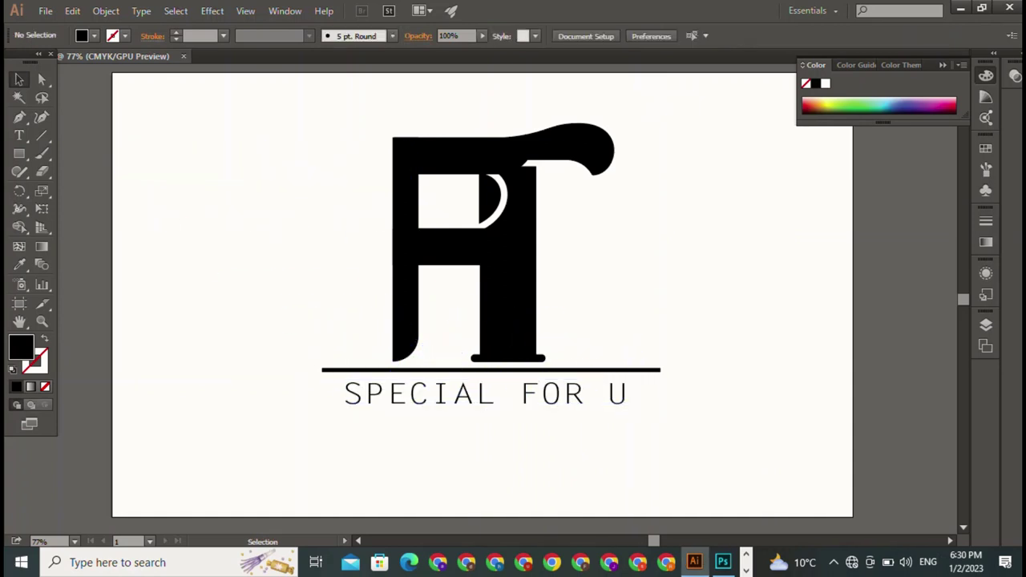